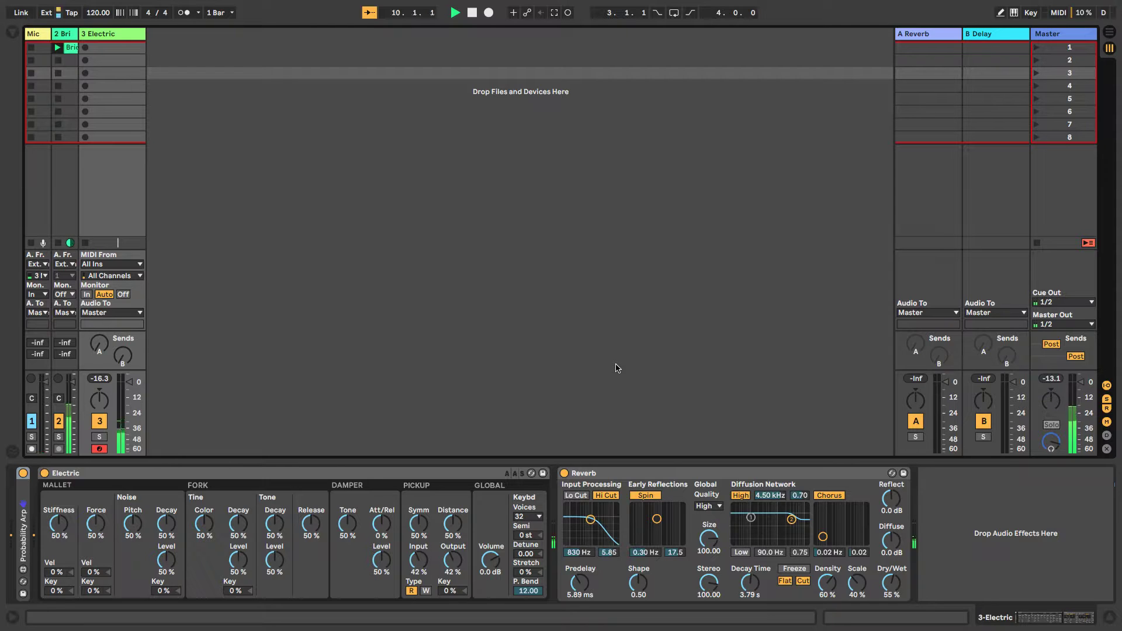
Stop playback, then unfold the Probability Arp and bypass it together with the Reverb on the Electric track.
key(space)
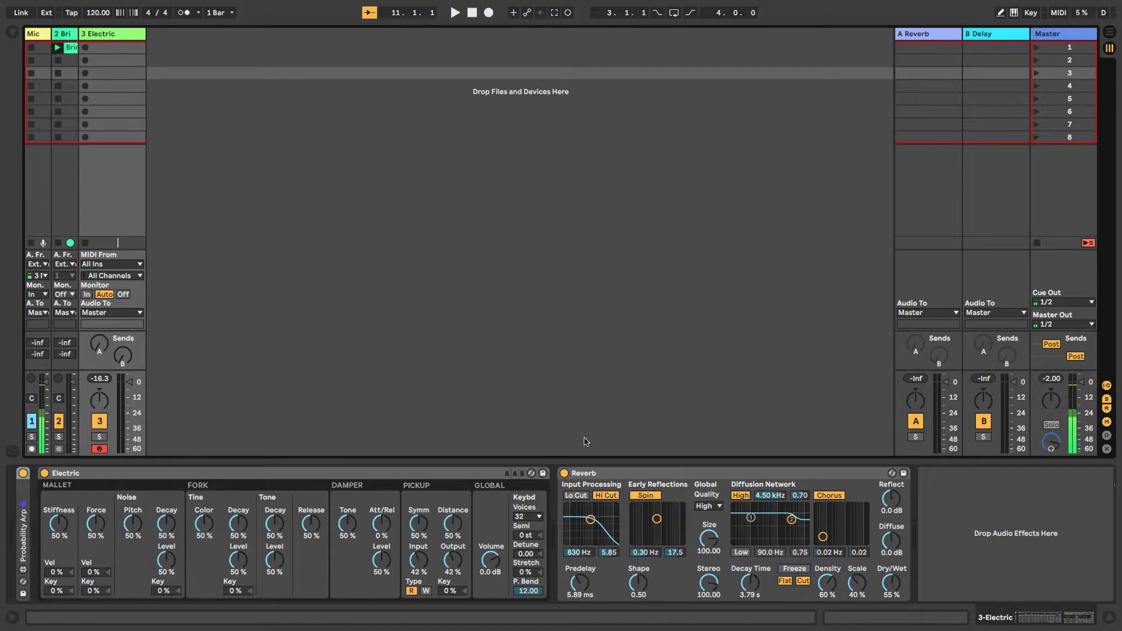
click(166, 507)
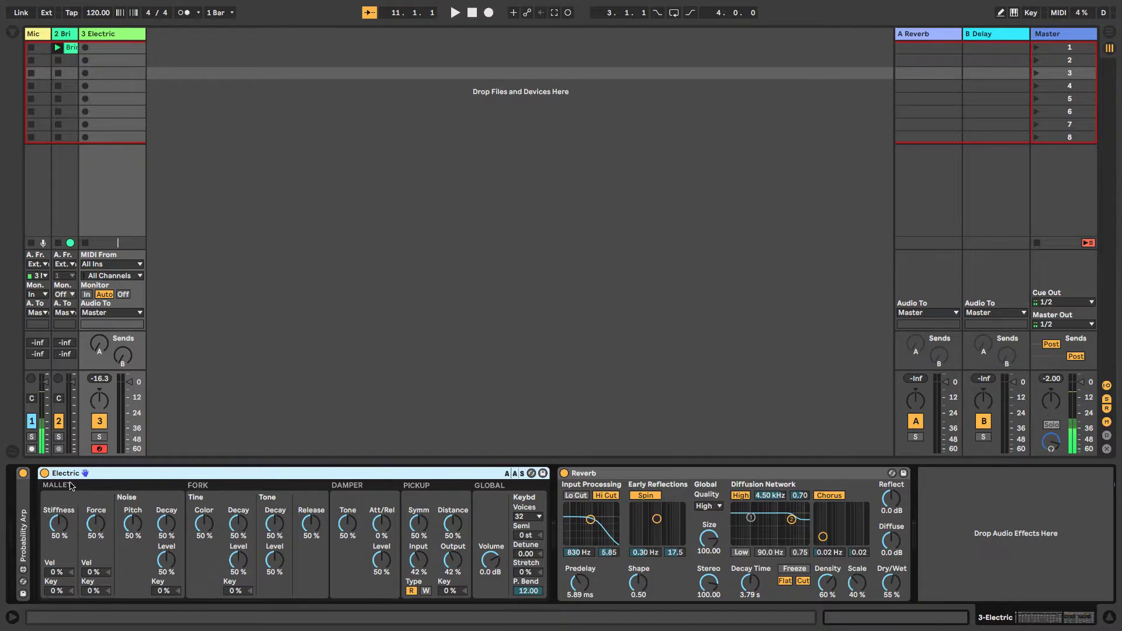
double_click(23, 514)
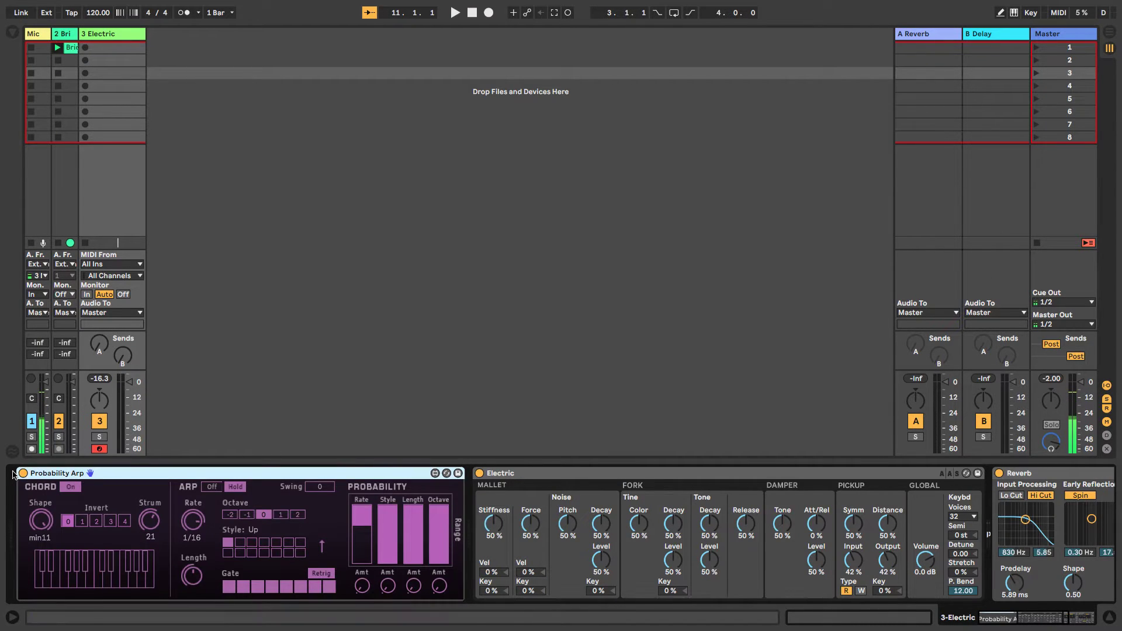
click(999, 473)
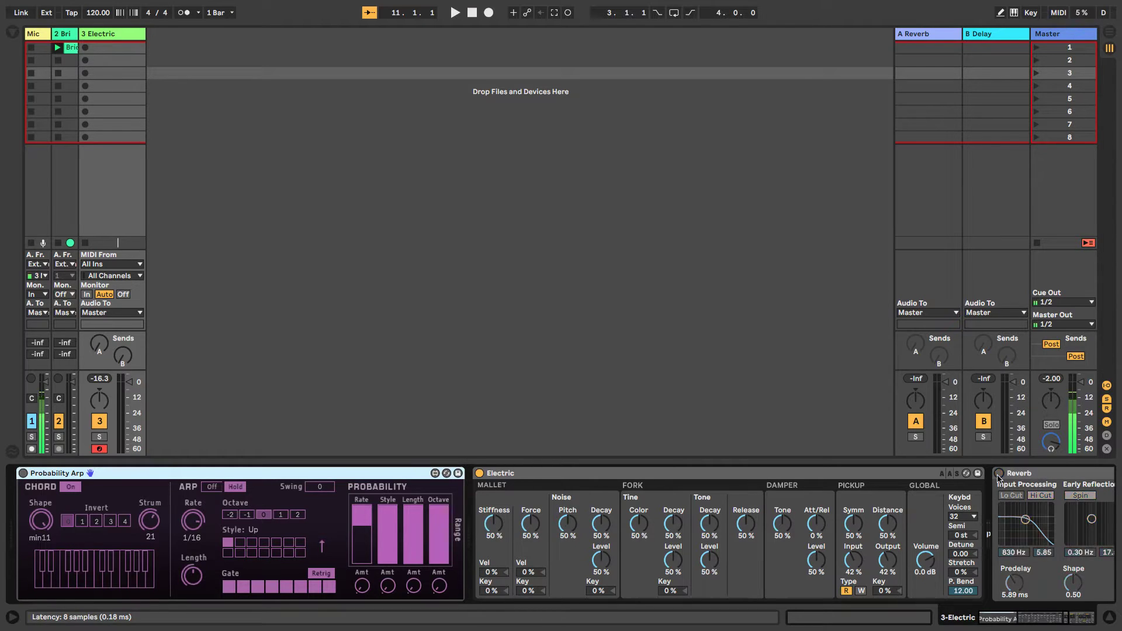
Show the browser and list the devices in the Instruments category.
click(13, 32)
click(59, 149)
click(58, 135)
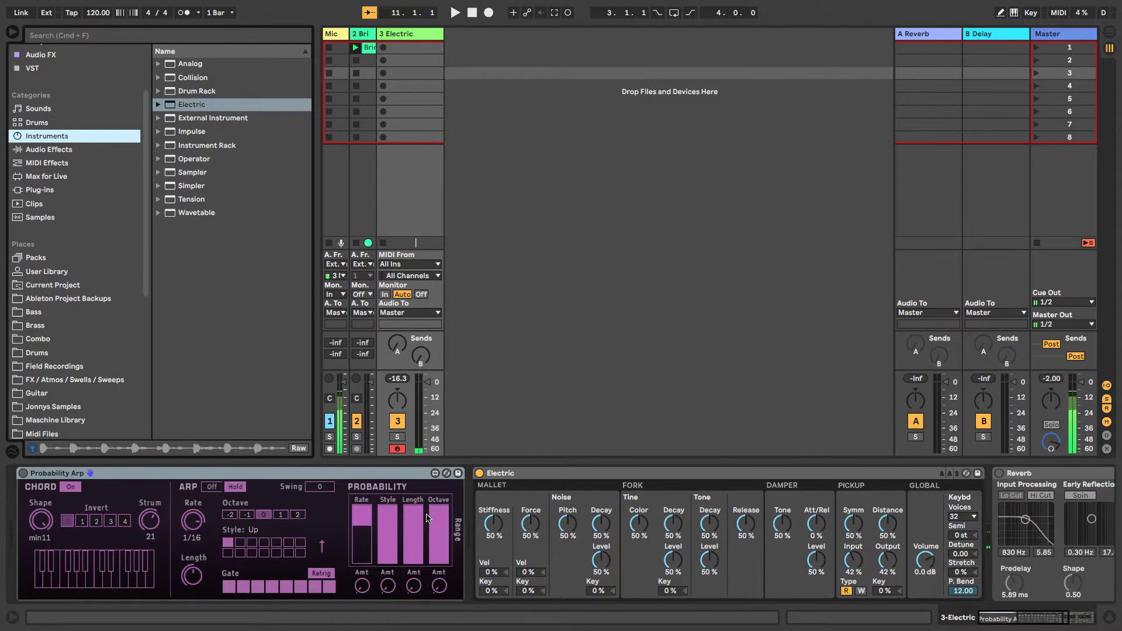
Re-enable the Probability Arp and Reverb, and locate Probability Arp.amxd in the Probability Pack by Sonic Faction.
click(999, 474)
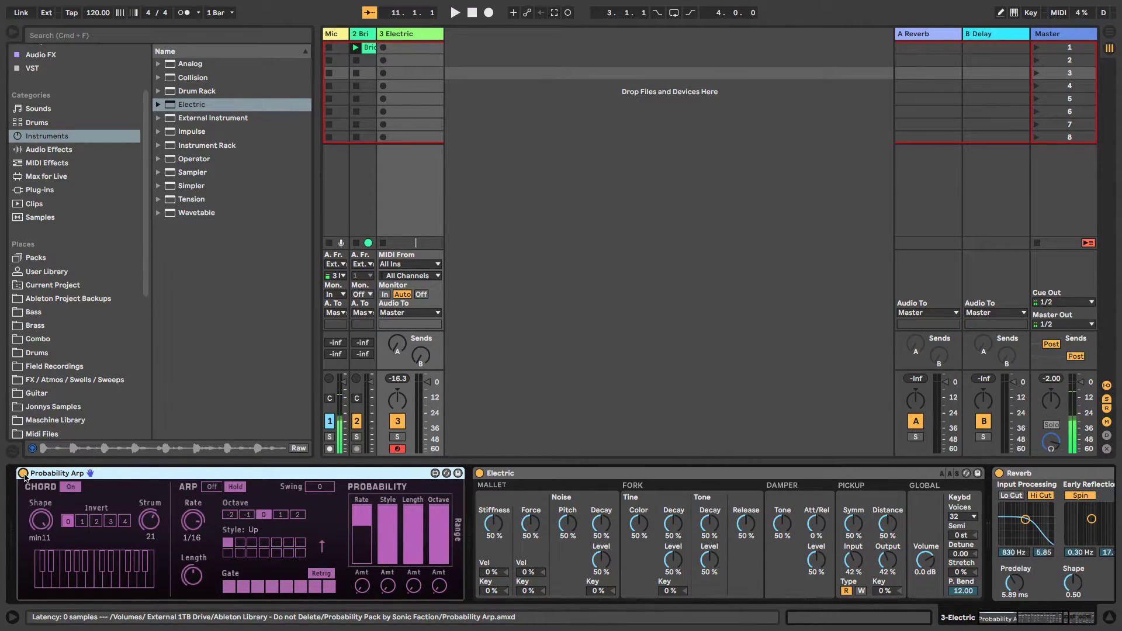
scroll(66, 409, down, 5)
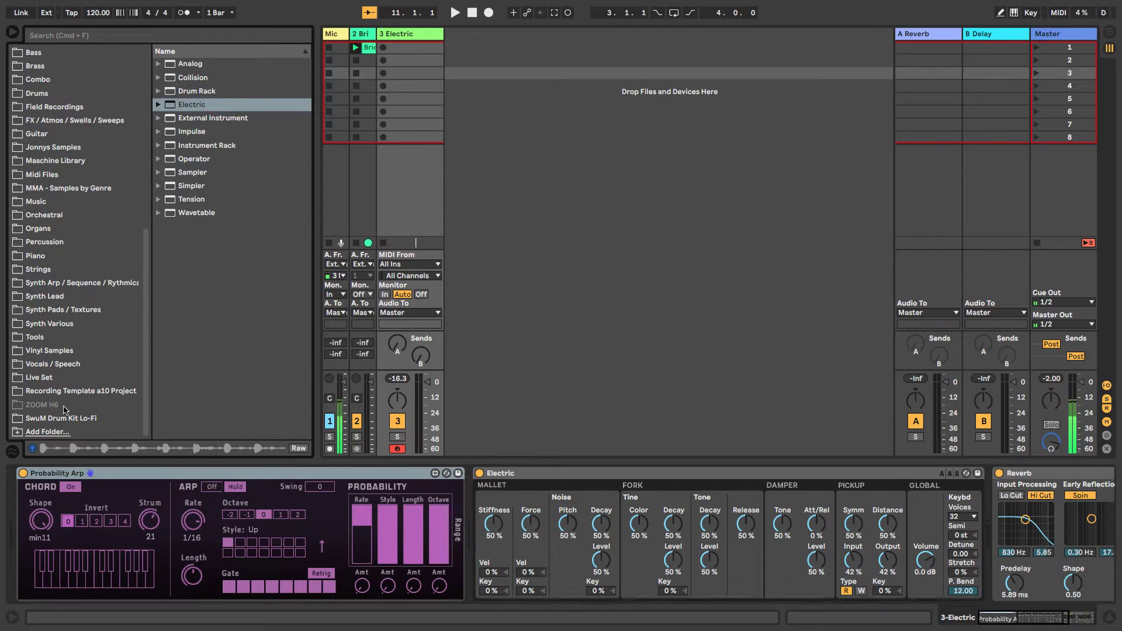
scroll(68, 280, up, 10)
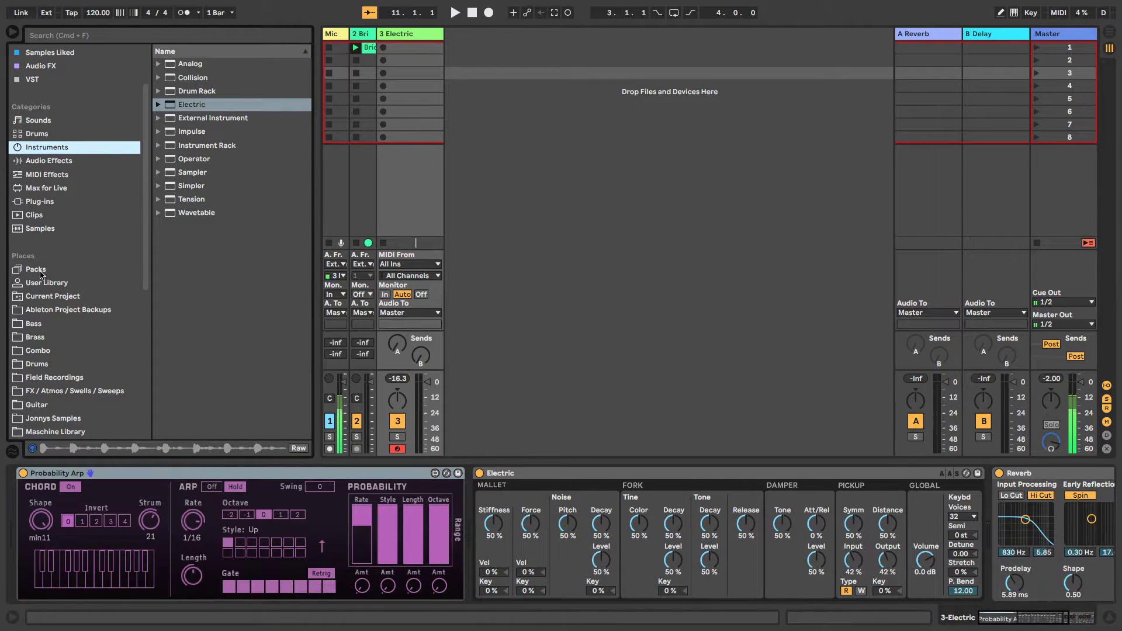
click(40, 271)
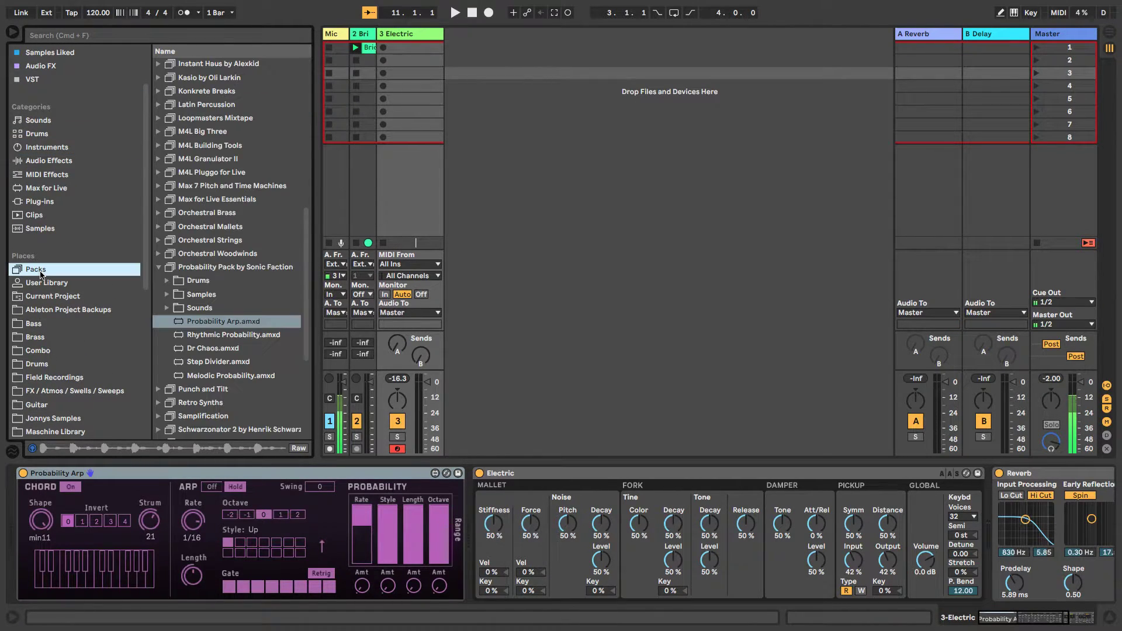
click(218, 269)
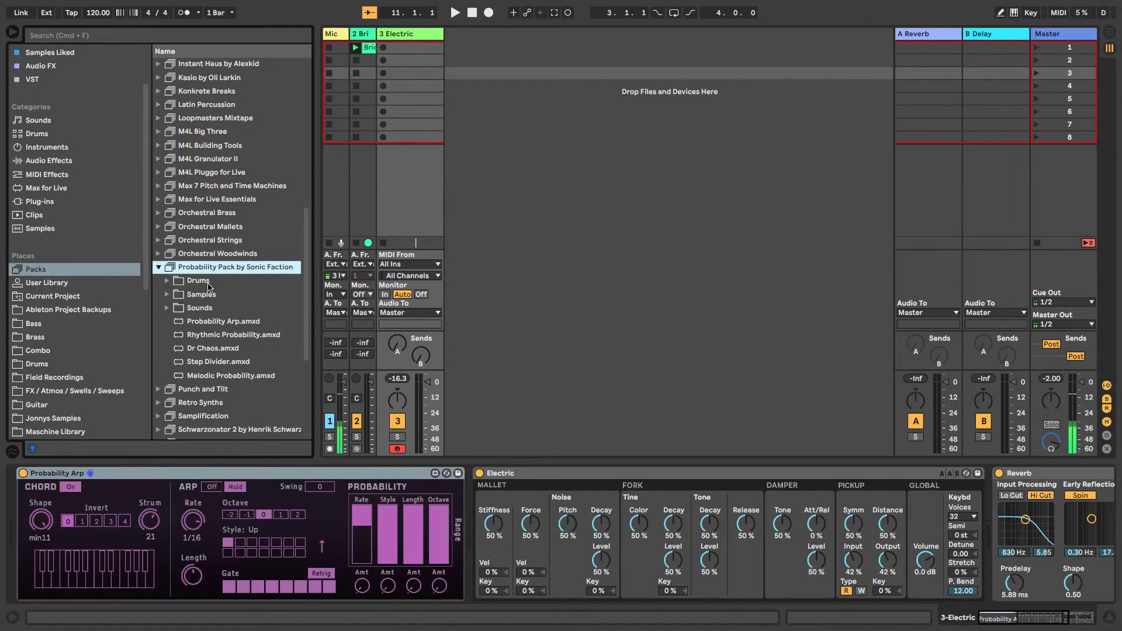
click(215, 323)
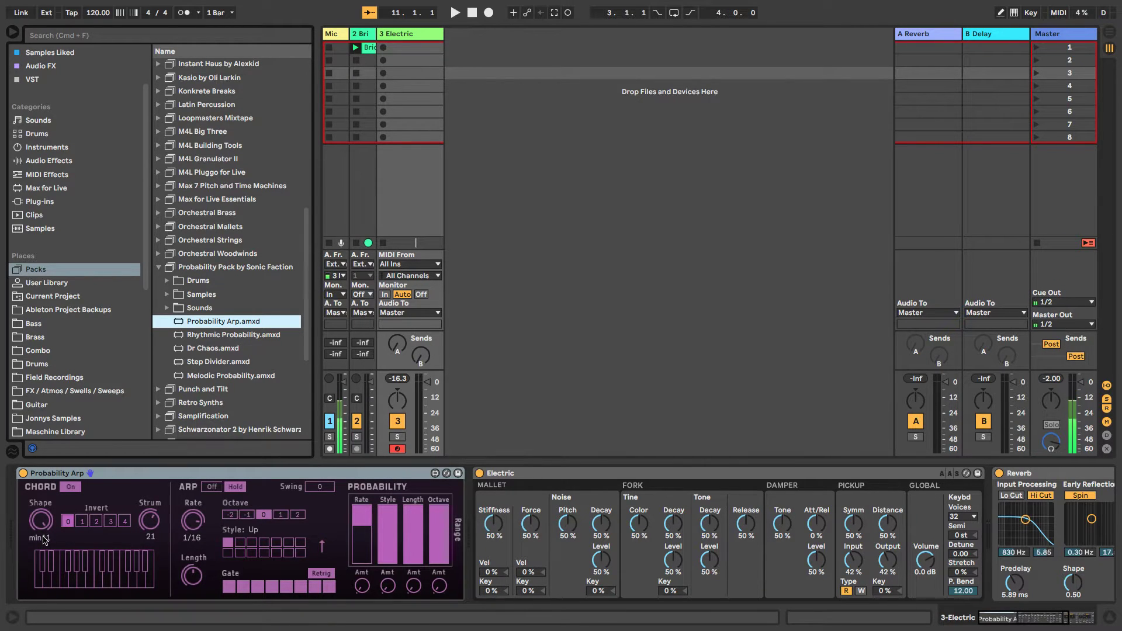
Try out the Probability Arp's chord Shape and Strum, and turn off the arpeggiator's Hold option.
mouse_move(41, 526)
mouse_down()
mouse_move(41, 549)
mouse_move(41, 525)
mouse_up()
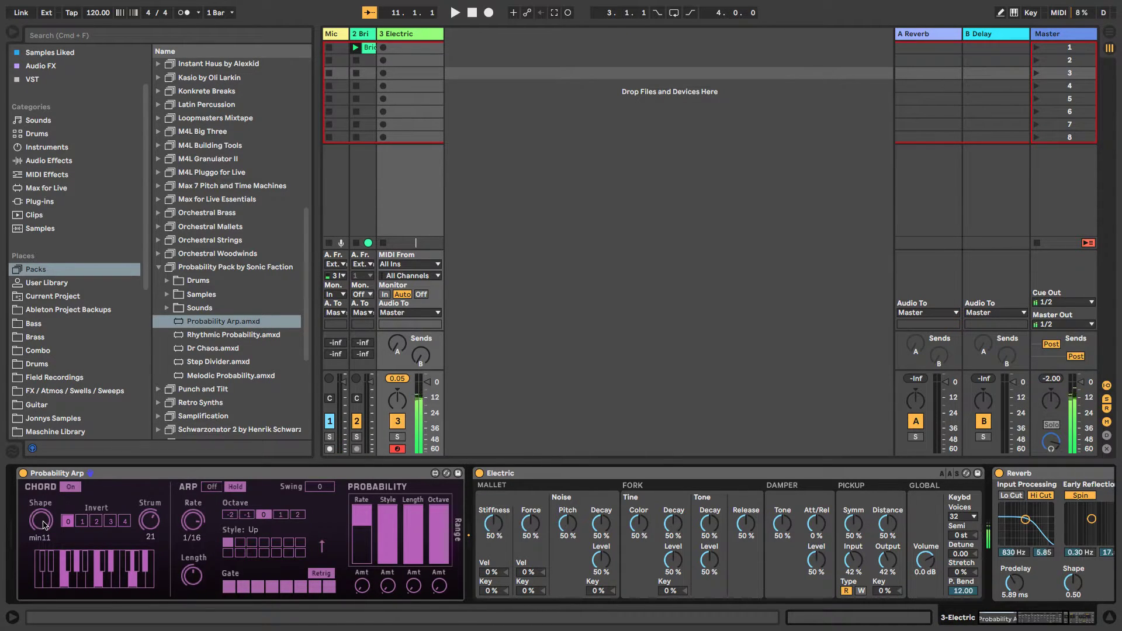
drag(398, 380, 398, 409)
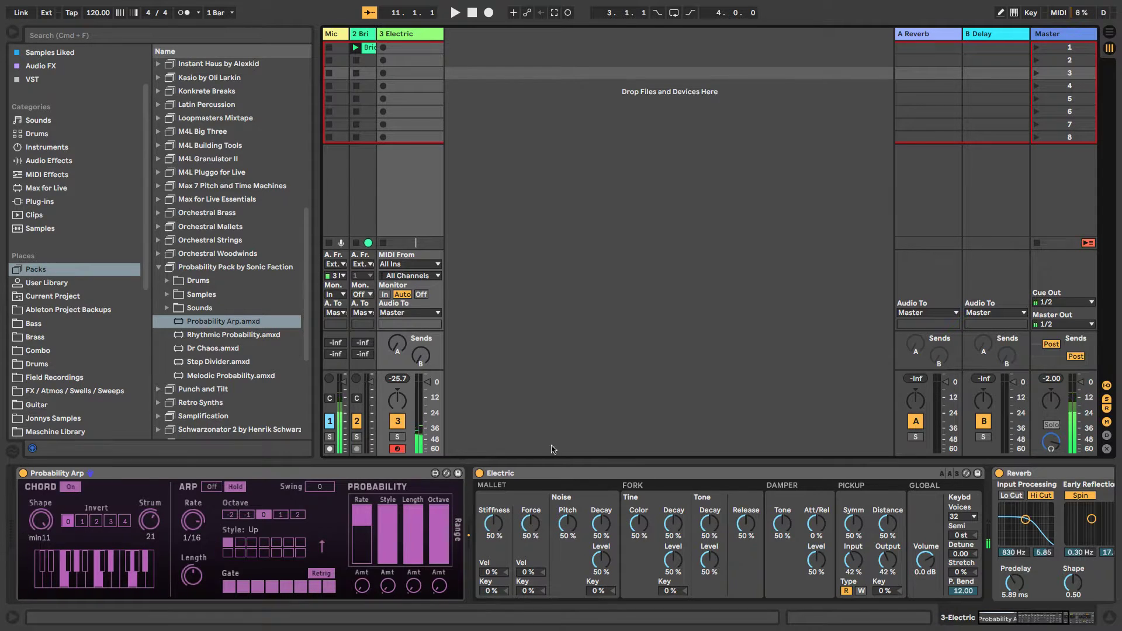
click(231, 488)
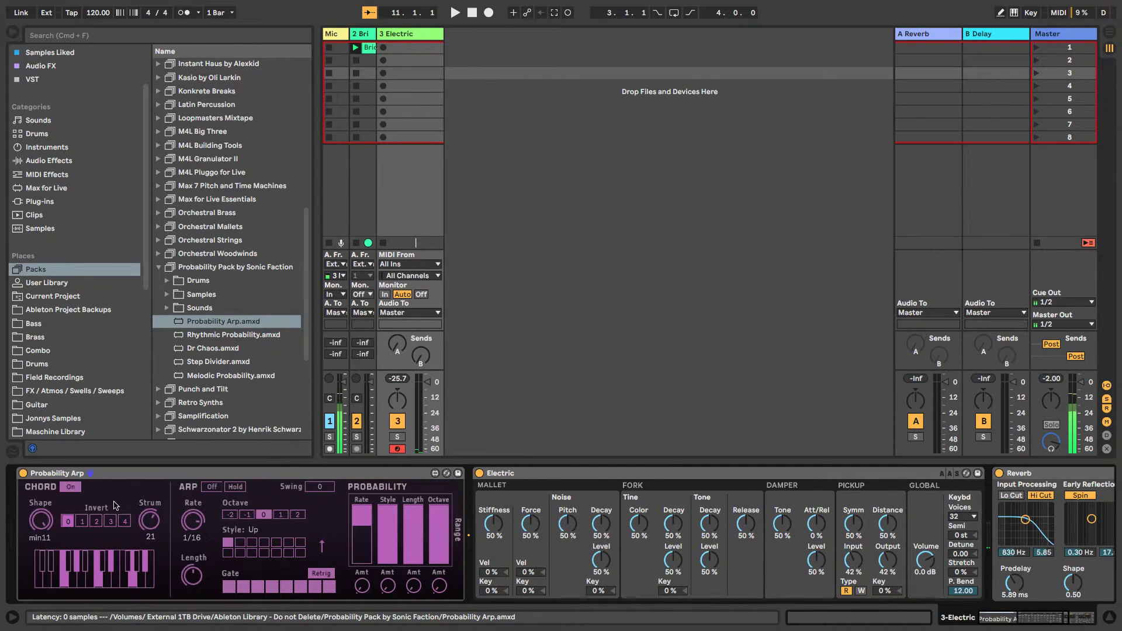
drag(150, 522, 167, 547)
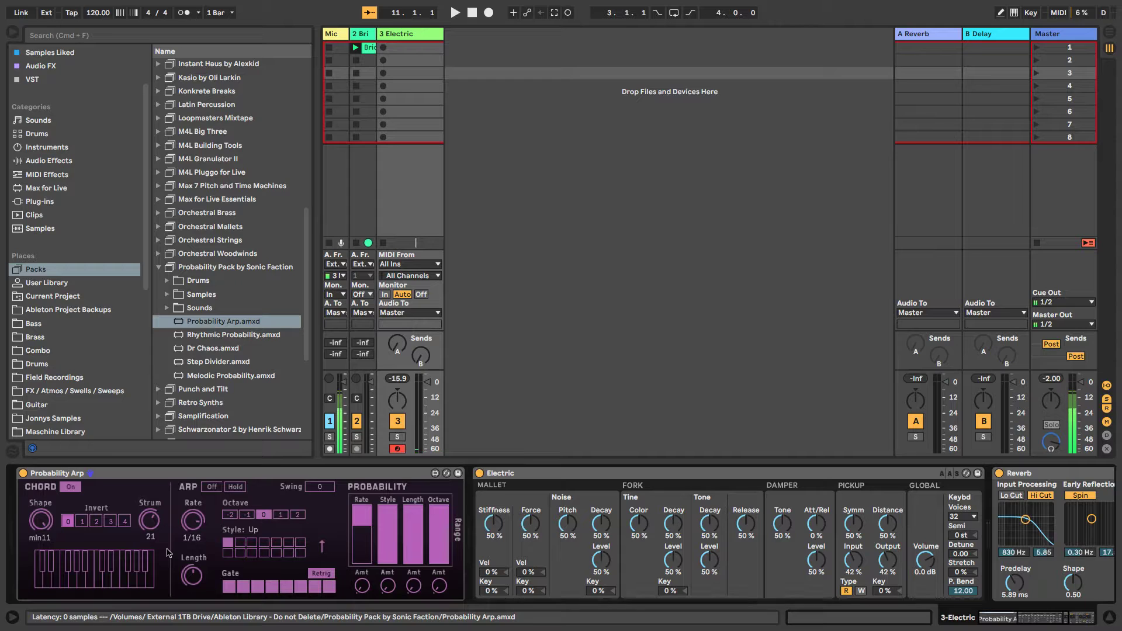
Bypass the Probability Arp and fold it so the full Electric device is in view.
scroll(169, 552, right, 3)
scroll(190, 509, left, 3)
click(24, 474)
double_click(67, 474)
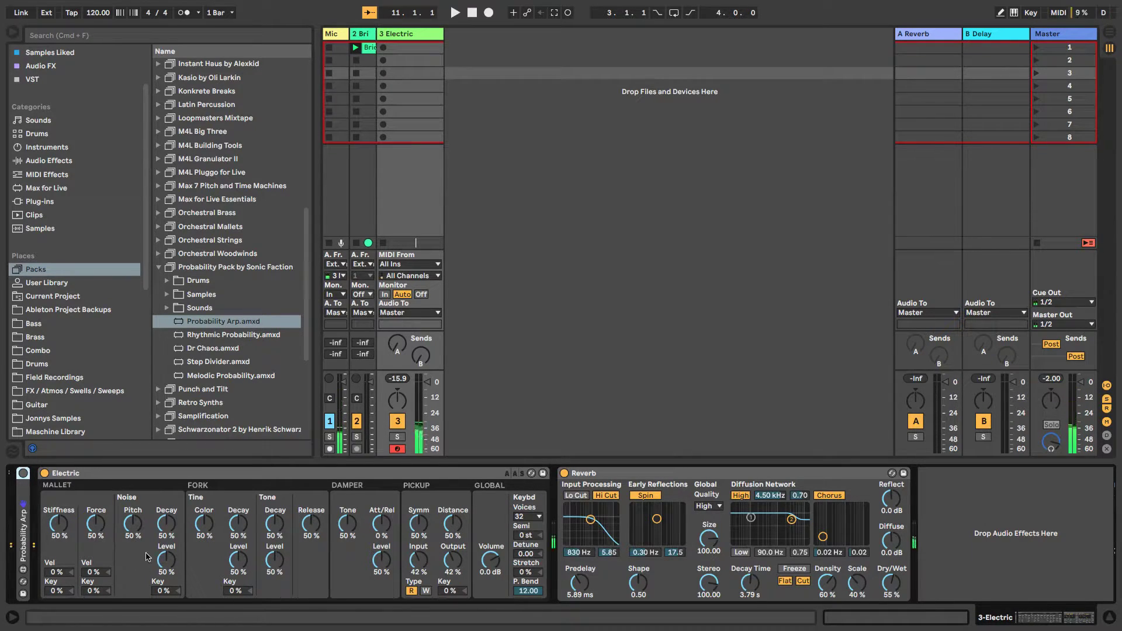
Set Electric's mallet Stiffness to 46% with Vel 12% and Key 16%, and Force to 63% with Vel 19% and Key 6%.
drag(62, 526, 63, 578)
mouse_move(58, 526)
mouse_down()
mouse_move(58, 509)
mouse_move(59, 546)
mouse_move(58, 521)
mouse_move(59, 534)
mouse_up()
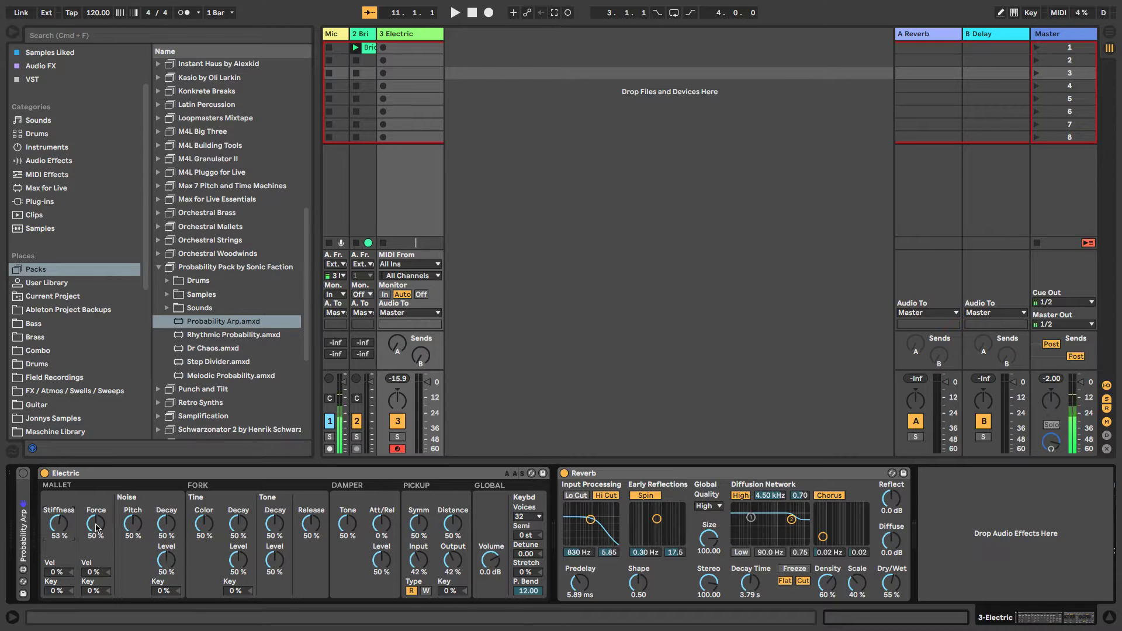
drag(97, 528, 97, 493)
drag(58, 524, 97, 541)
mouse_move(62, 572)
mouse_down()
mouse_move(93, 561)
mouse_move(90, 588)
mouse_move(58, 581)
mouse_up()
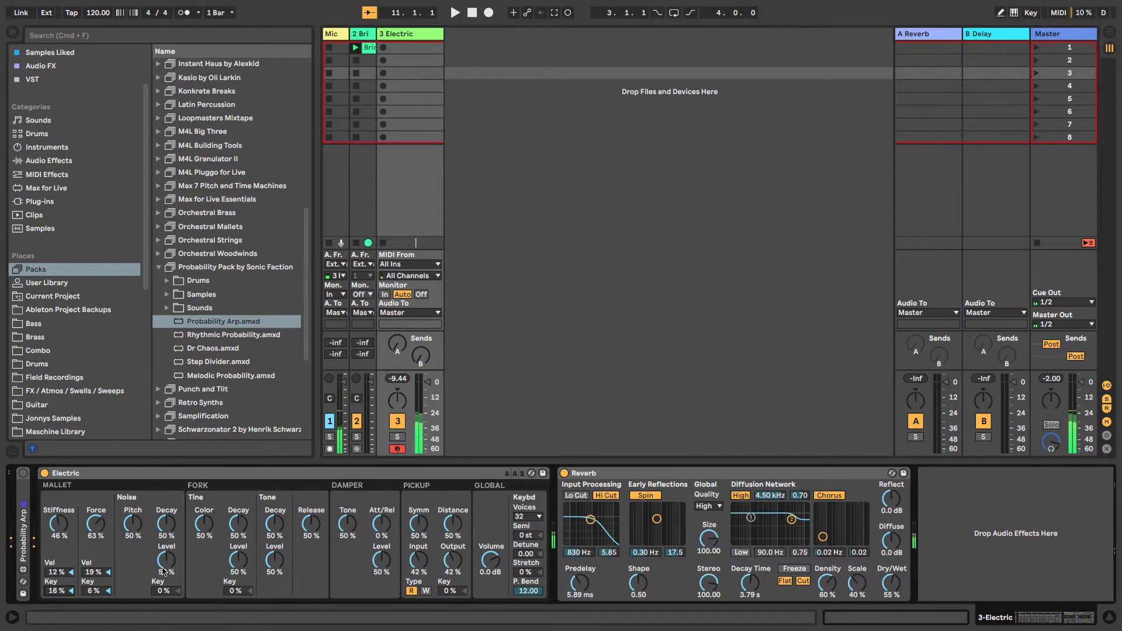
Try extreme mallet Noise settings, ending with Decay at 67% and Level at 79%.
mouse_move(166, 526)
mouse_down()
mouse_move(166, 544)
mouse_move(166, 533)
mouse_up()
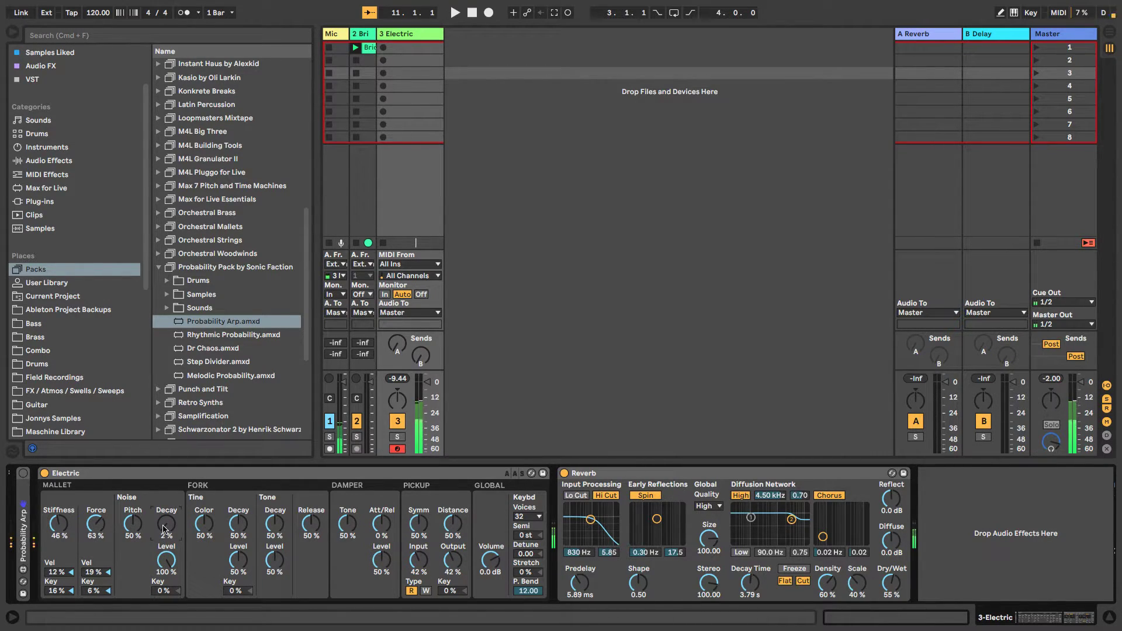
click(166, 560)
drag(166, 560, 166, 572)
drag(167, 524, 133, 529)
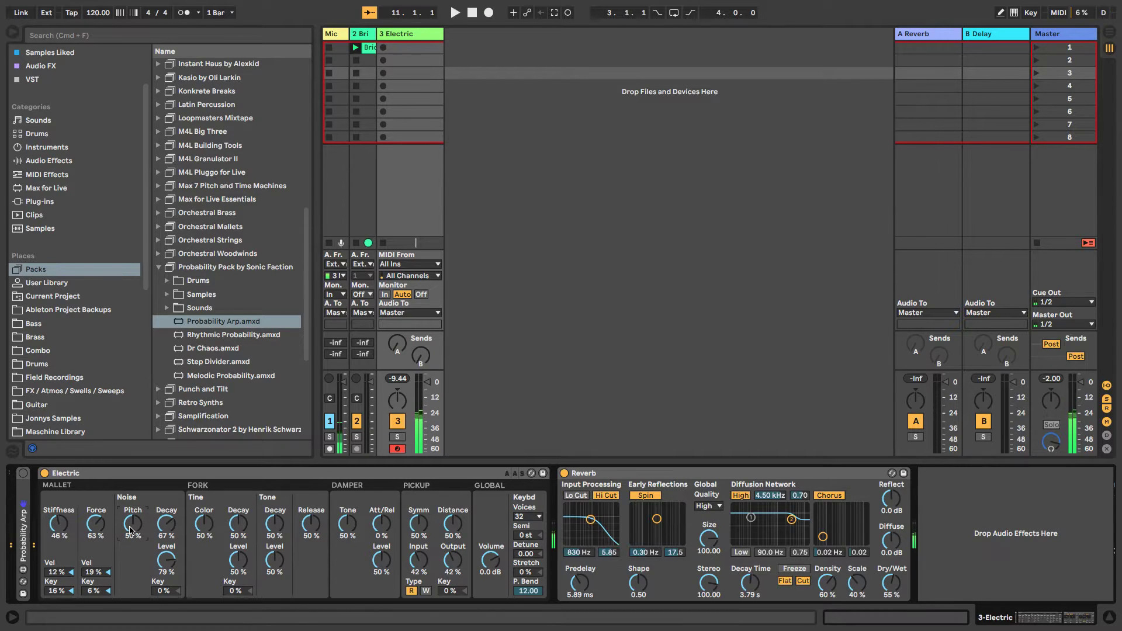
Try out the mallet Noise Pitch, and set the Noise Decay to 32% and Level to 63%.
drag(130, 530, 131, 530)
scroll(166, 526, down, 9)
scroll(167, 526, down, 1)
drag(166, 524, 177, 558)
scroll(163, 556, down, 16)
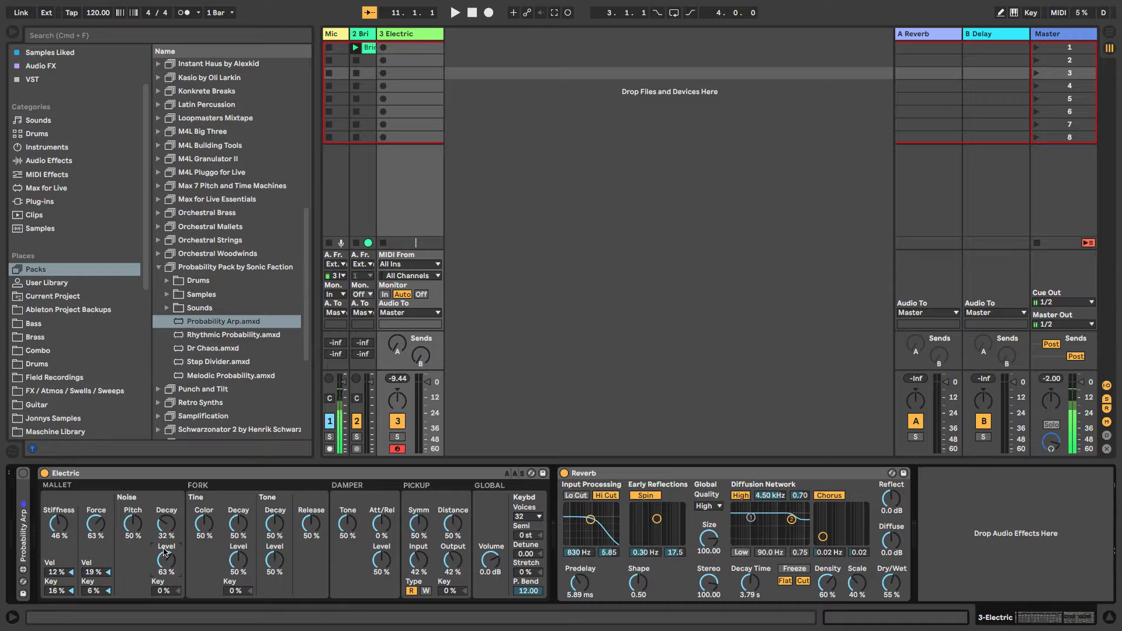
Bypass the Reverb and raise the fork's Tine Color and Decay to 100%.
mouse_move(209, 524)
mouse_down()
mouse_move(209, 495)
mouse_move(209, 543)
mouse_move(209, 523)
mouse_move(228, 532)
mouse_up()
mouse_move(241, 525)
mouse_down()
mouse_move(241, 542)
mouse_move(240, 466)
mouse_move(241, 514)
mouse_up()
drag(204, 524, 204, 457)
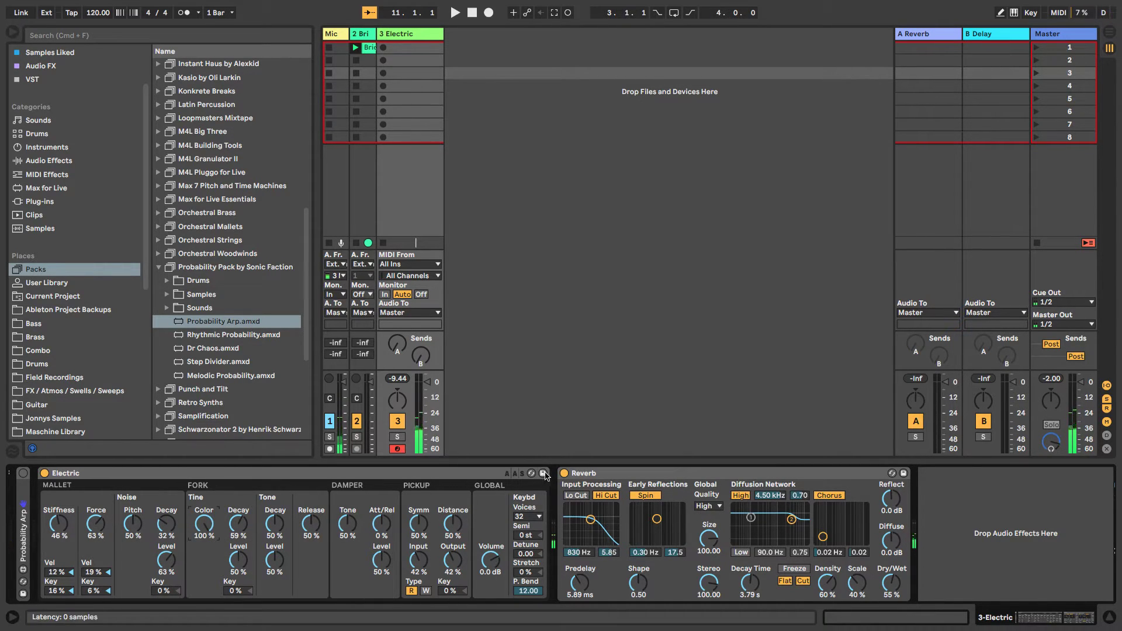
click(564, 473)
drag(246, 528, 246, 480)
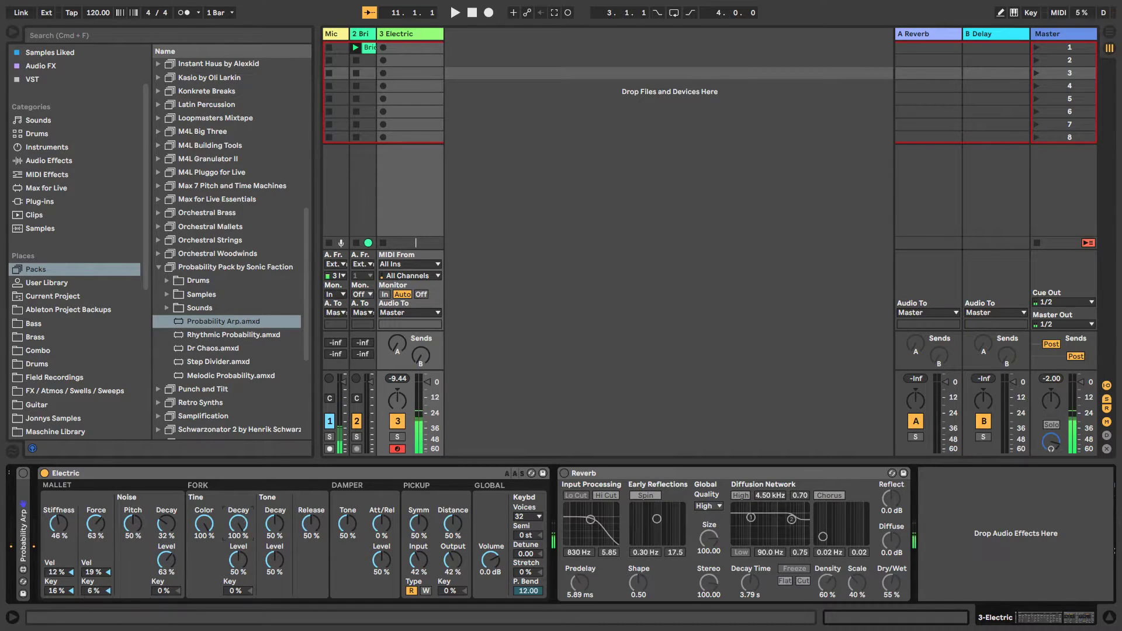
Set the fork's Tine Color to 67%, Decay to 83% and Level to 100%.
drag(204, 524, 204, 491)
mouse_move(238, 524)
mouse_down()
mouse_move(238, 584)
mouse_move(238, 503)
mouse_move(245, 526)
mouse_up()
drag(238, 524, 237, 465)
mouse_move(238, 560)
mouse_down()
mouse_move(238, 529)
mouse_move(241, 541)
mouse_up()
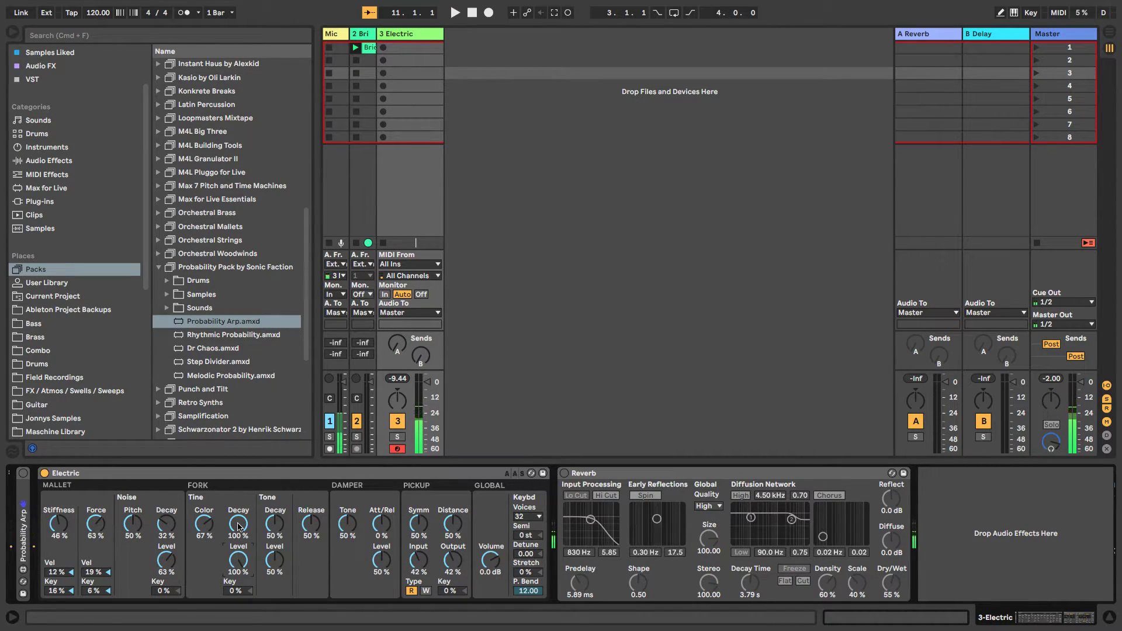
mouse_move(239, 527)
mouse_down()
mouse_move(239, 537)
mouse_move(240, 525)
mouse_up()
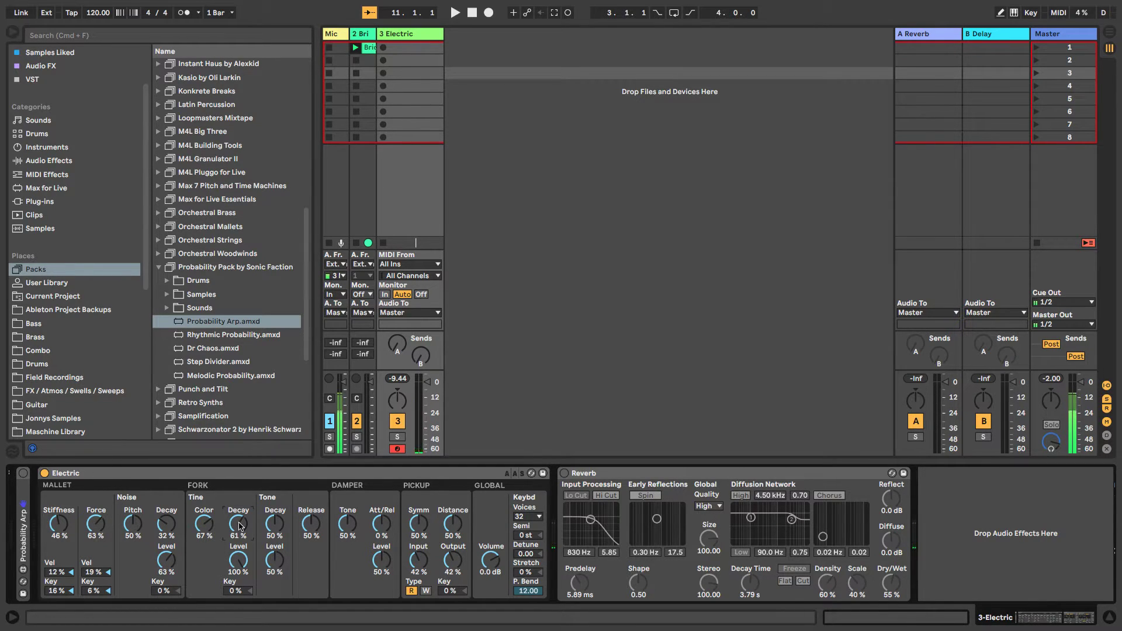
drag(240, 526, 240, 500)
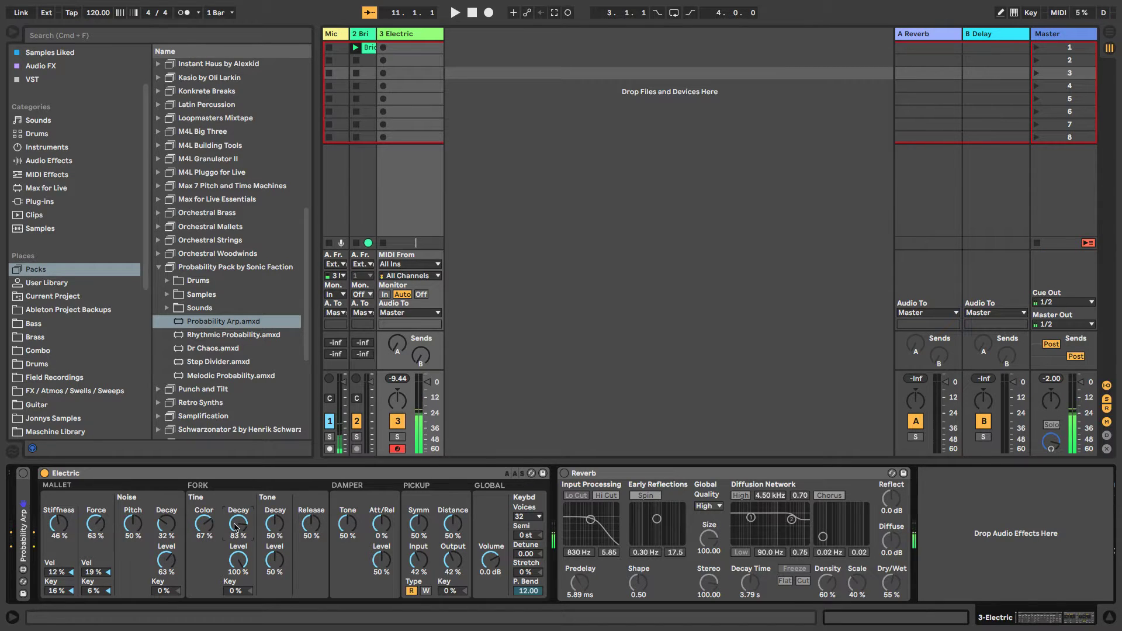
Sweep the fork's Tine Color and Decay through their ranges, ending with Color at 63% and Decay at 71%.
drag(204, 524, 204, 552)
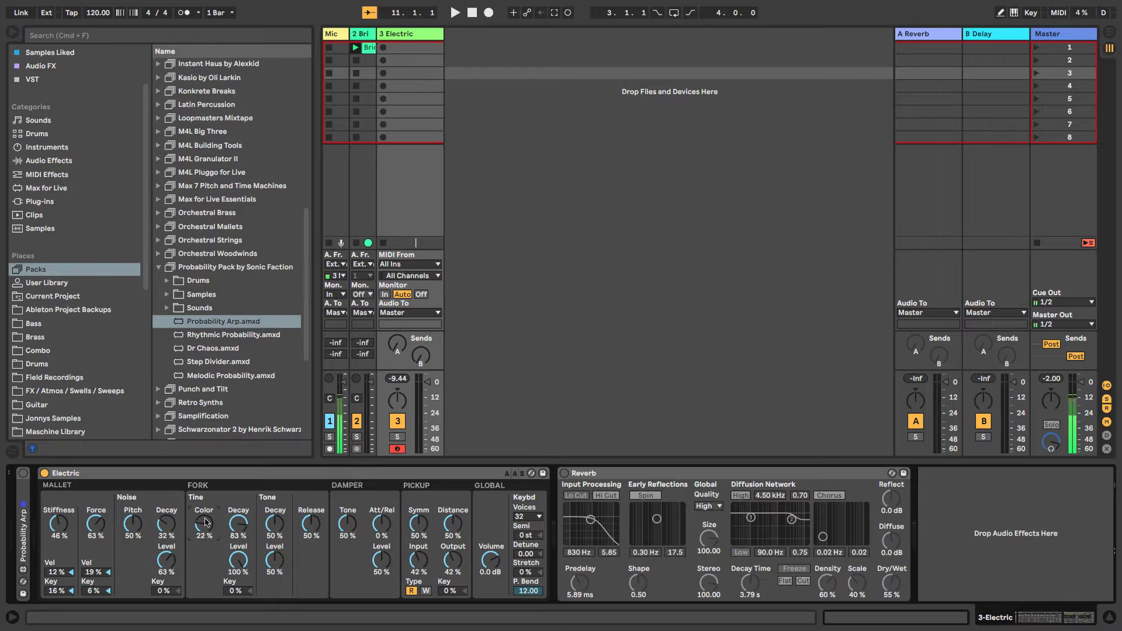
drag(240, 528, 204, 532)
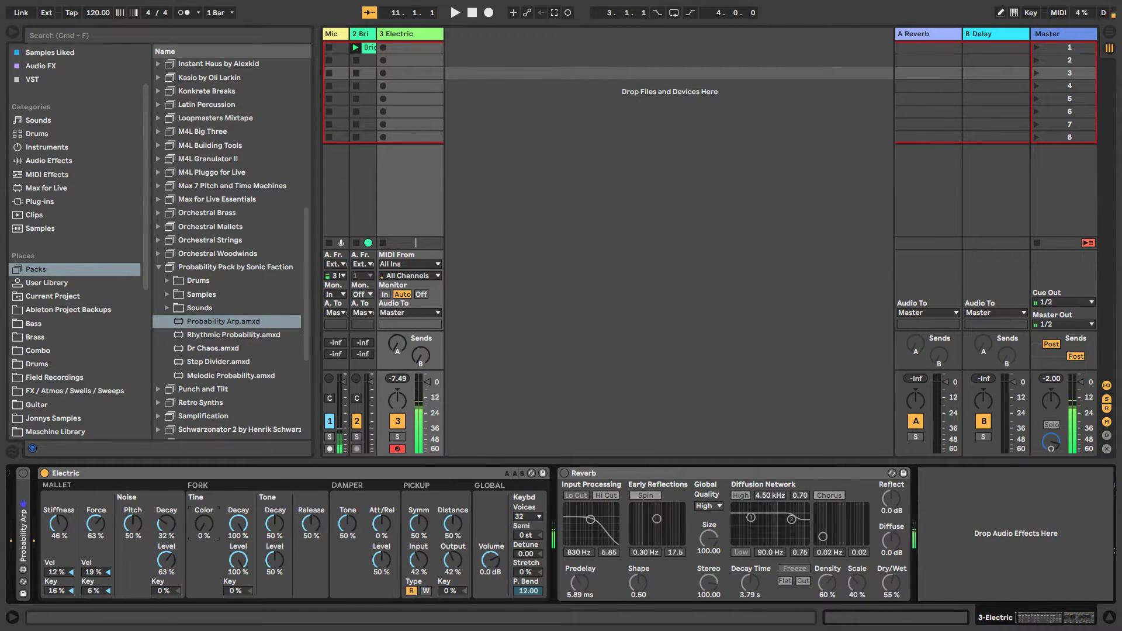
drag(198, 528, 197, 458)
drag(204, 524, 204, 573)
mouse_move(204, 524)
mouse_down()
mouse_move(204, 501)
mouse_move(203, 524)
mouse_up()
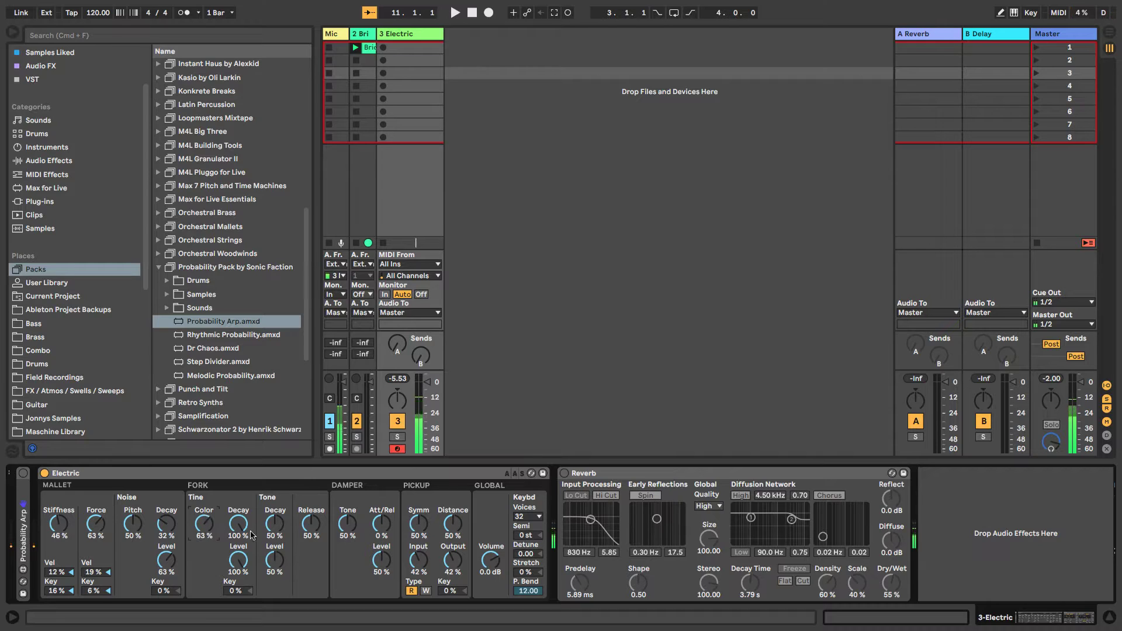
drag(233, 534, 233, 551)
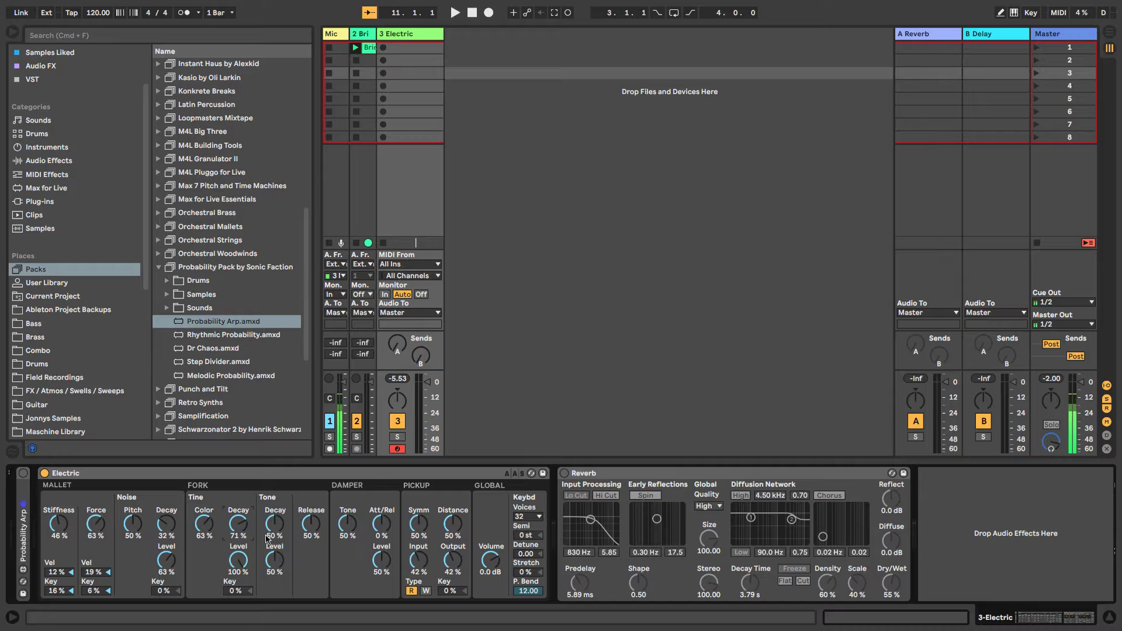
Set the fork's Tone Decay to 37% and Tone Level to 72%, and balance the Tine Level at 78%.
drag(237, 560, 238, 584)
drag(279, 524, 279, 498)
mouse_move(274, 560)
mouse_down()
mouse_move(274, 537)
mouse_move(275, 563)
mouse_up()
mouse_move(274, 524)
mouse_down()
mouse_move(278, 555)
mouse_move(278, 540)
mouse_up()
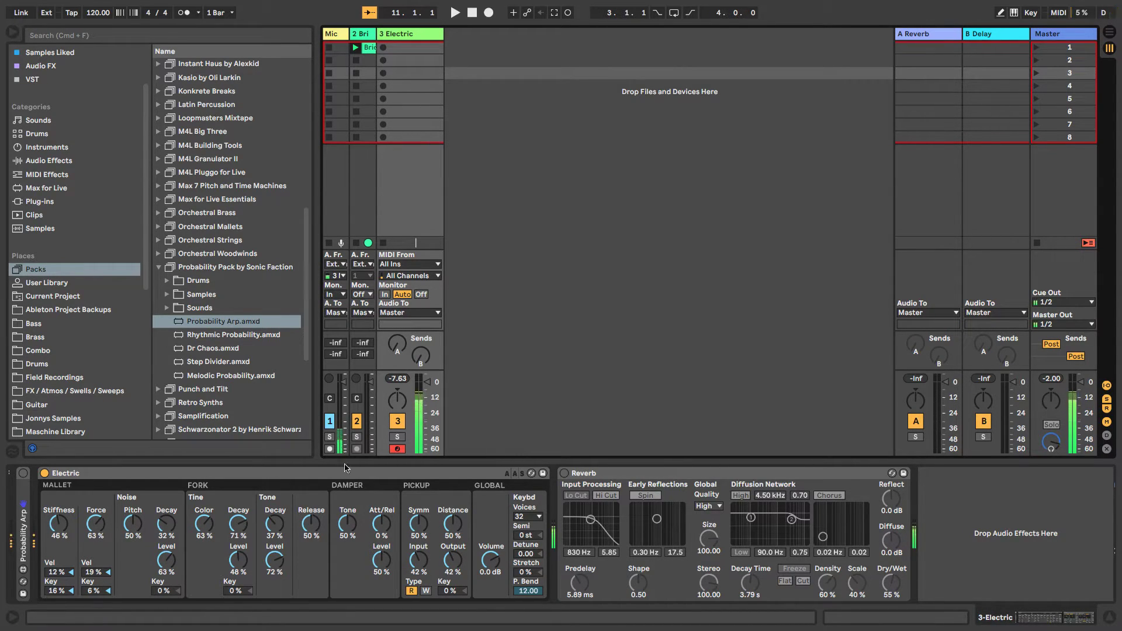
mouse_move(239, 559)
mouse_down()
mouse_move(238, 537)
mouse_move(240, 561)
mouse_up()
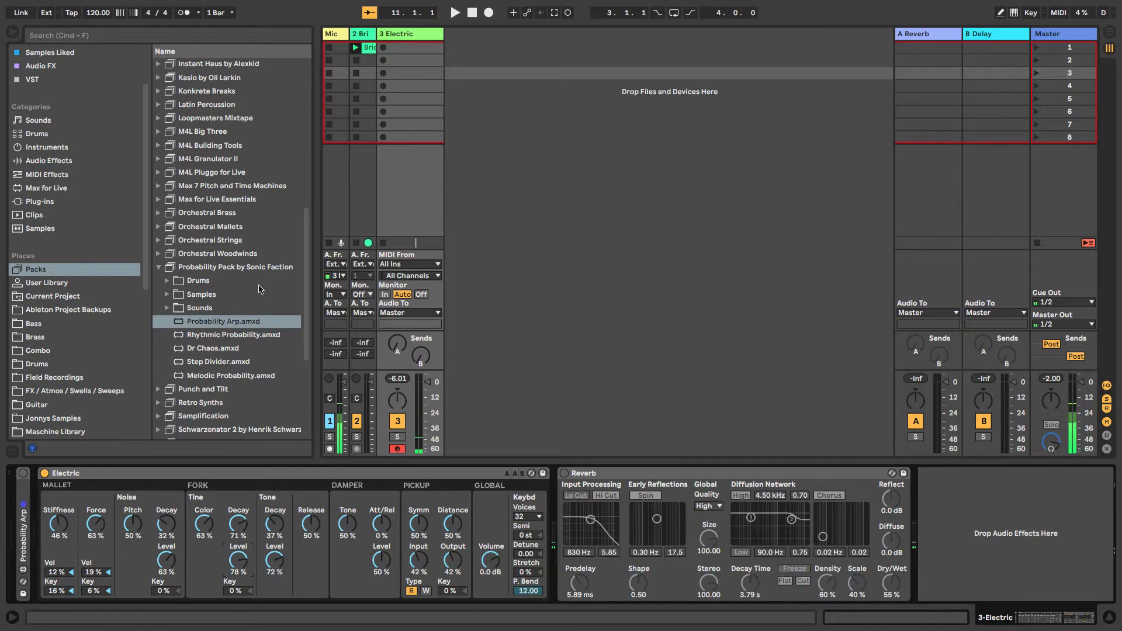
Add a Limiter audio effect after the Reverb and set its ceiling to -13.7 dB.
click(59, 161)
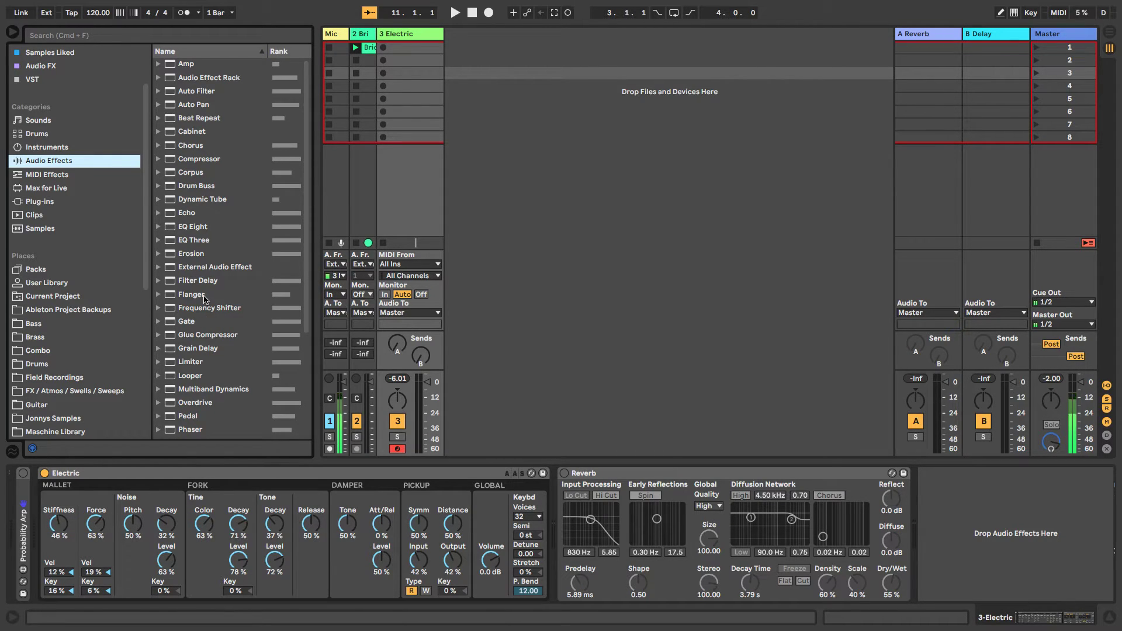
scroll(204, 301, down, 4)
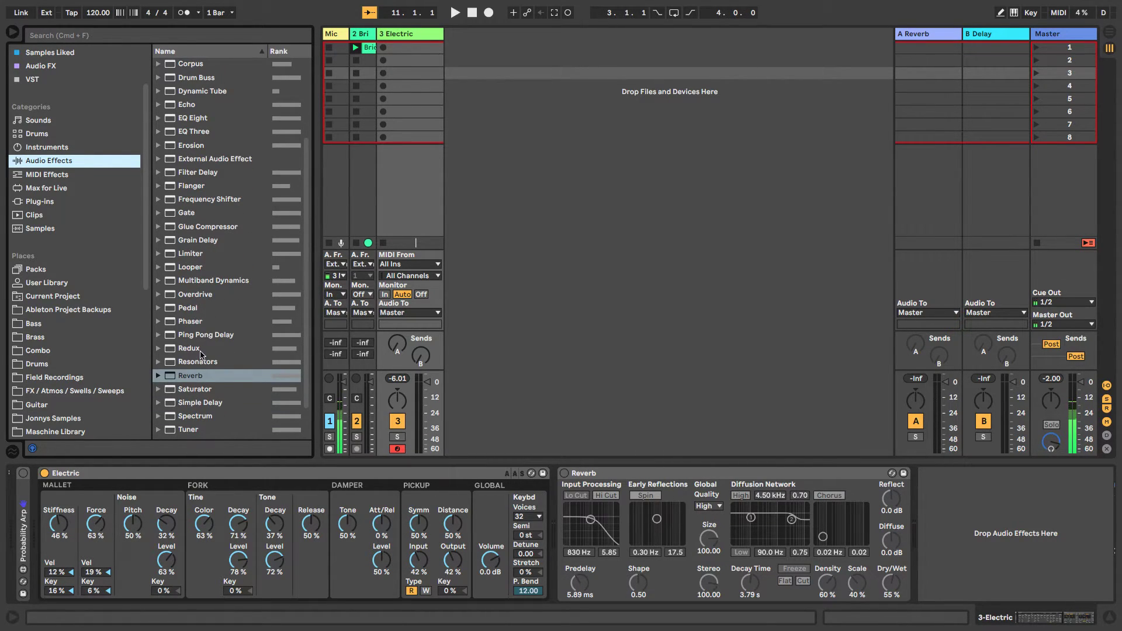
double_click(190, 253)
drag(974, 504, 974, 578)
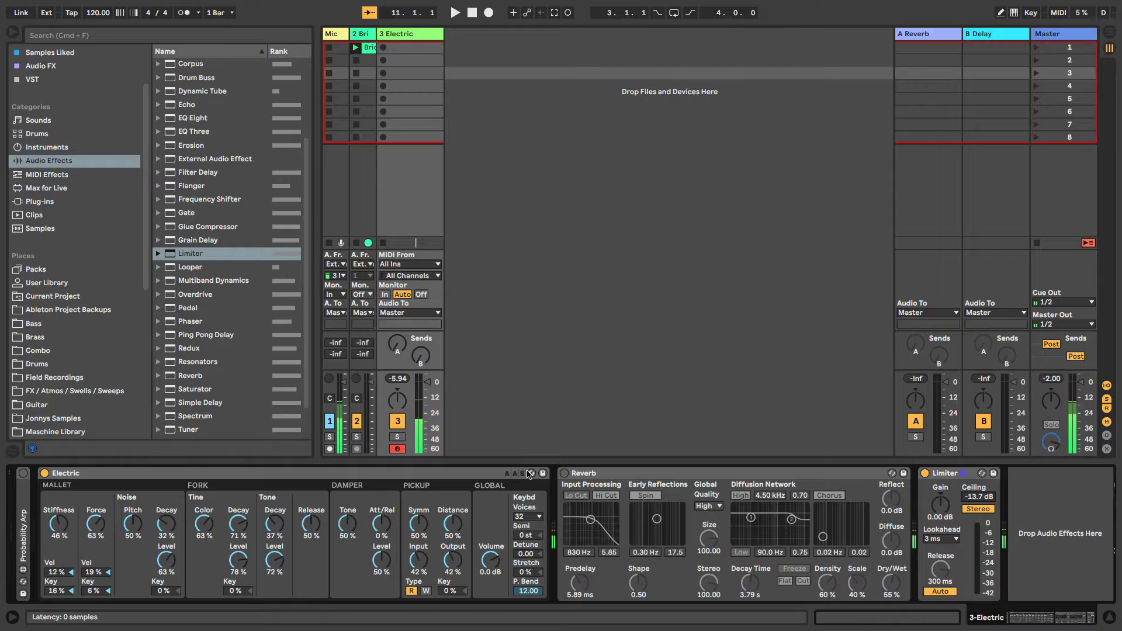
Sweep the fork's Release through its range, ending at 81%, and compare the sound with the Reverb on and off, leaving it off.
click(564, 474)
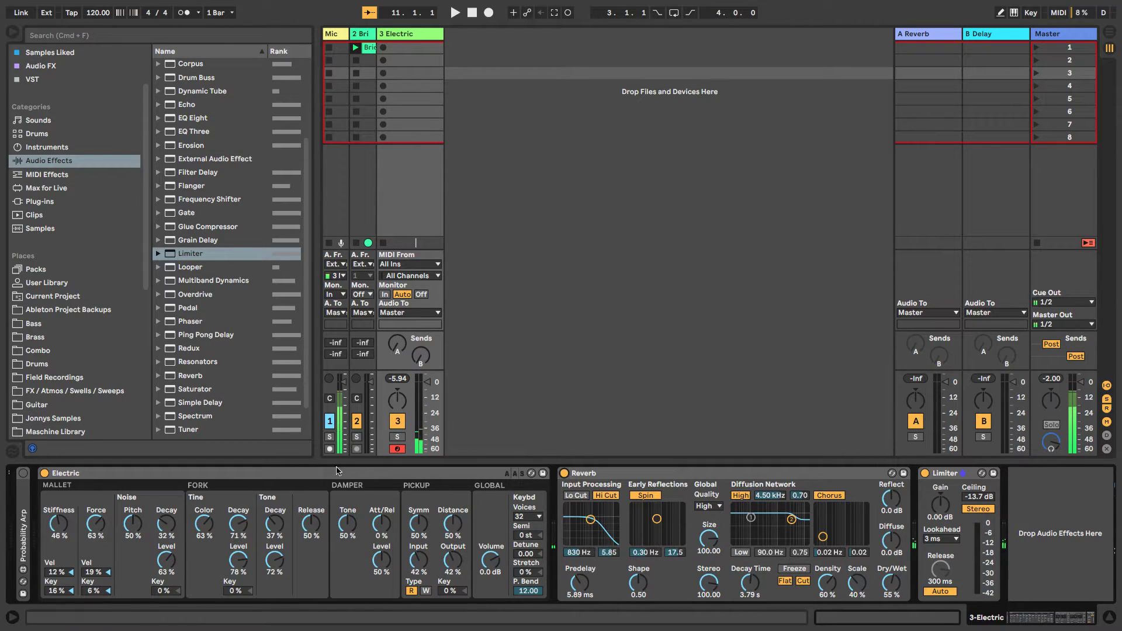
click(564, 474)
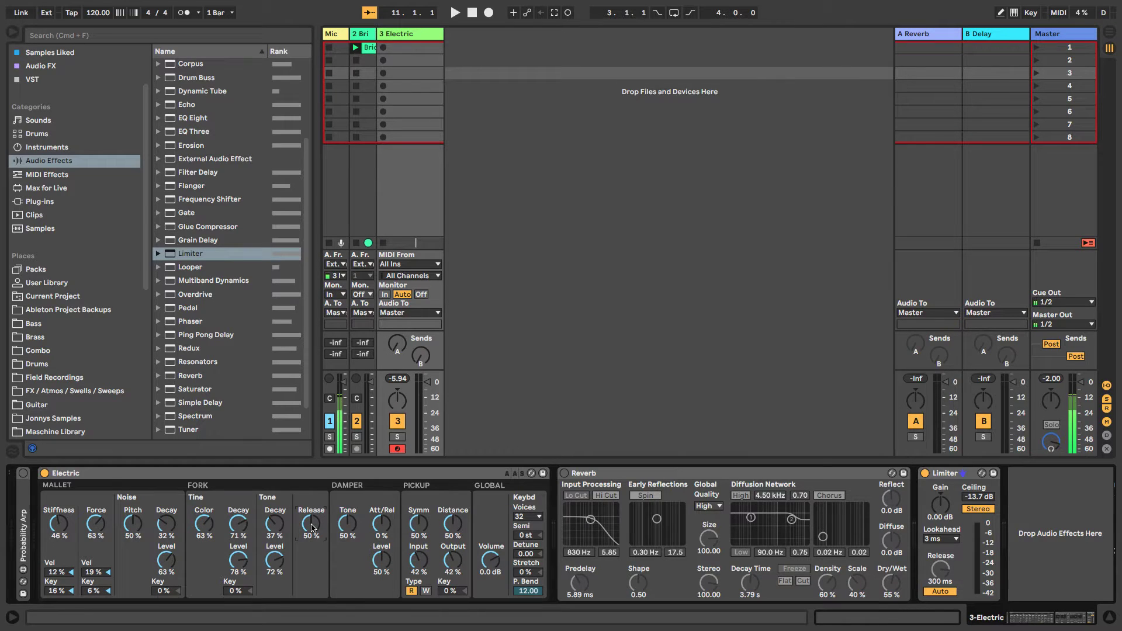
drag(311, 528, 308, 535)
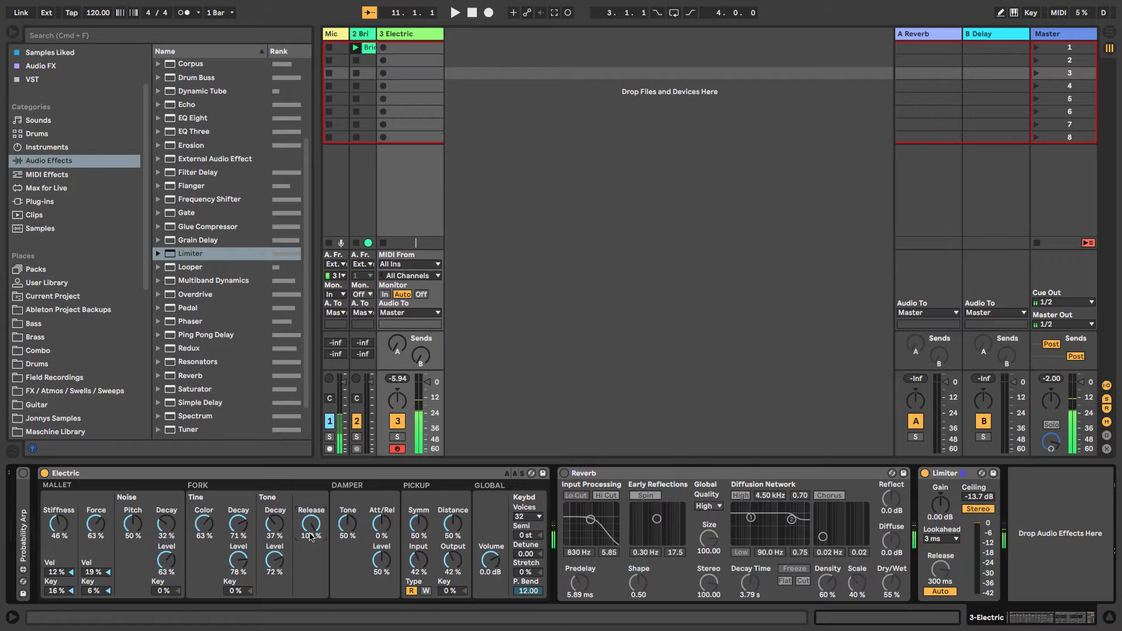
drag(312, 528, 313, 590)
drag(311, 524, 311, 490)
click(564, 473)
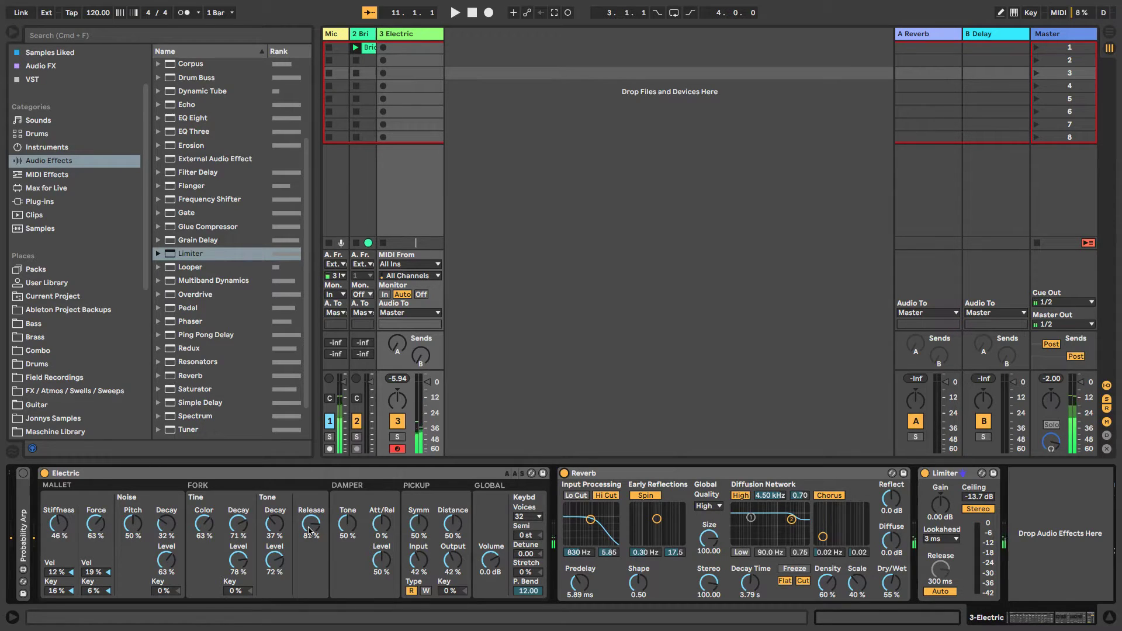
click(563, 473)
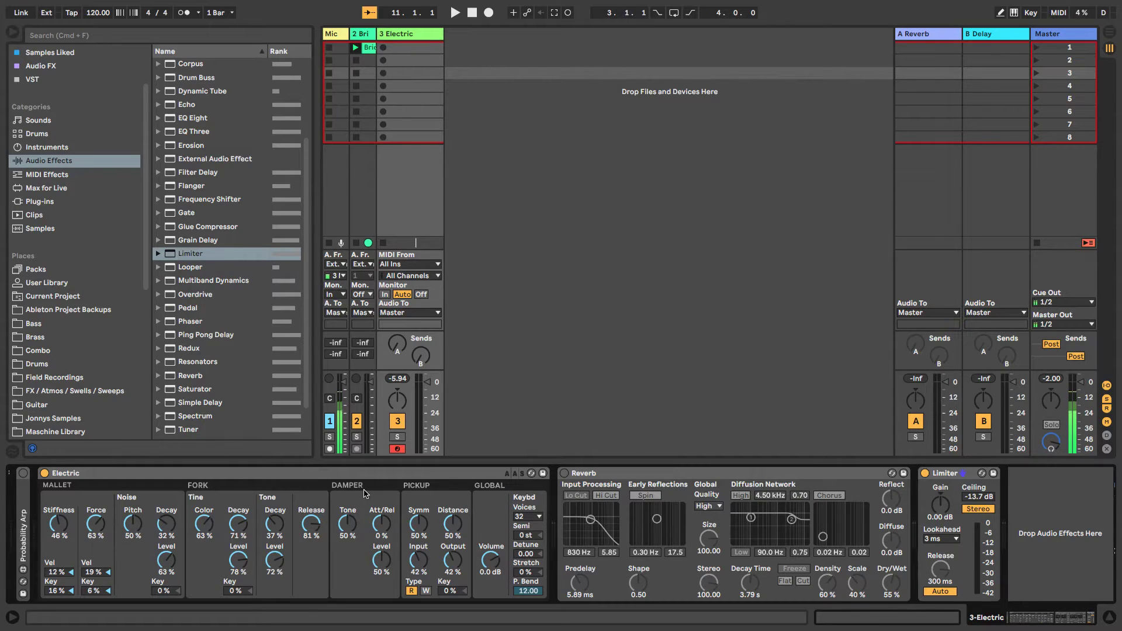
Adjust the damper's Tone and Level, ending with Tone at 30% and Level at 48%.
drag(349, 525, 349, 485)
drag(382, 560, 382, 592)
drag(349, 526, 352, 529)
click(382, 561)
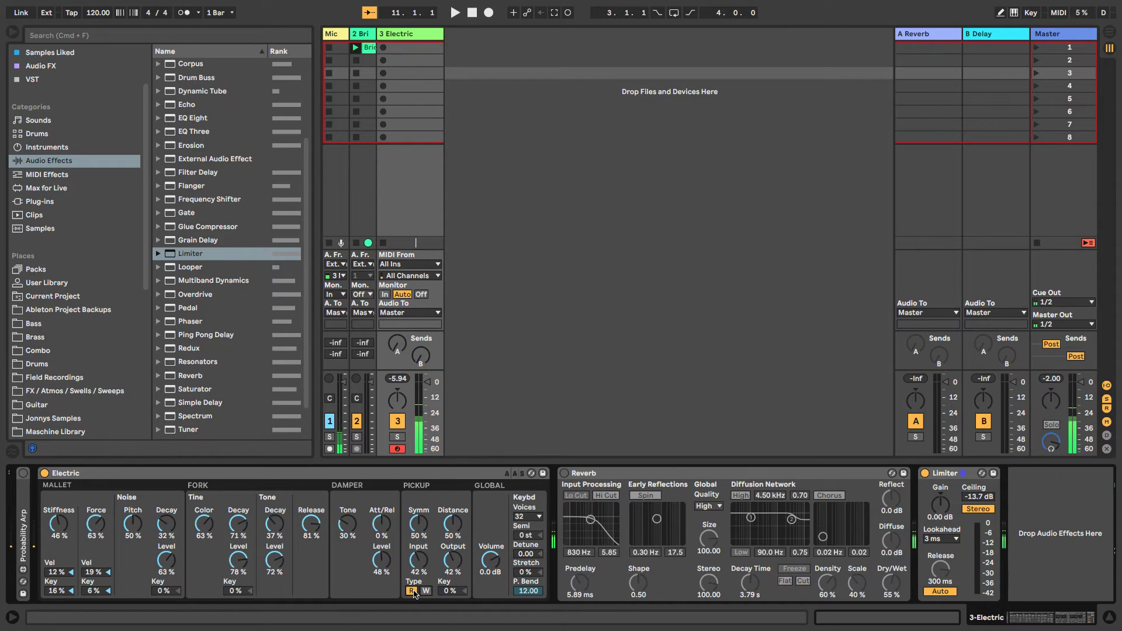
Alternate the pickup type between W and R to compare their sound, ending on R.
click(426, 591)
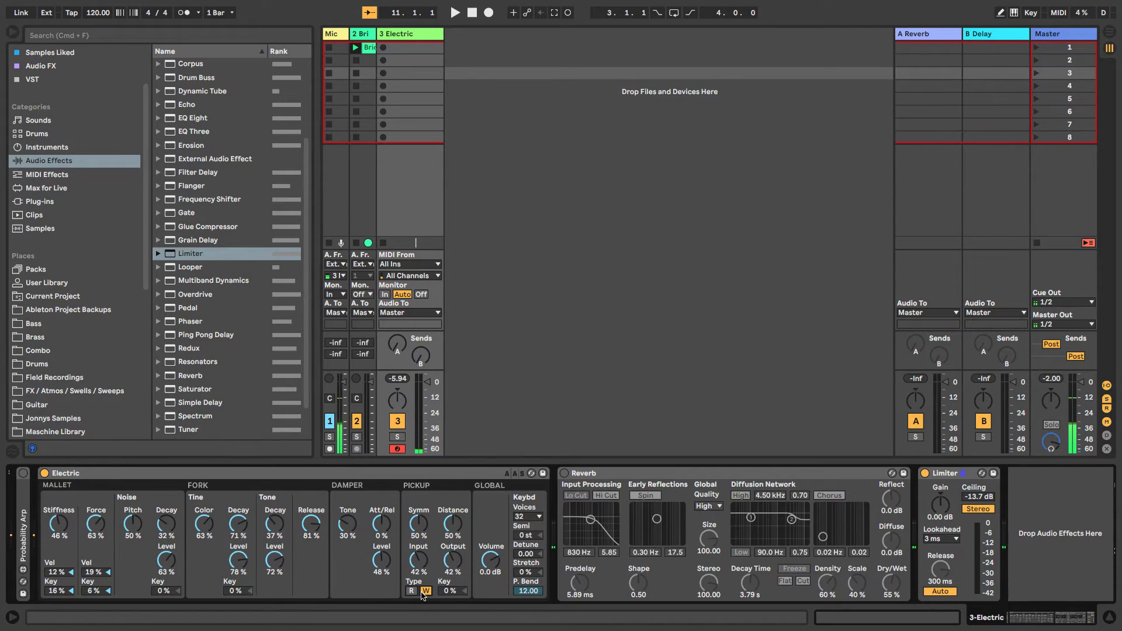
click(412, 591)
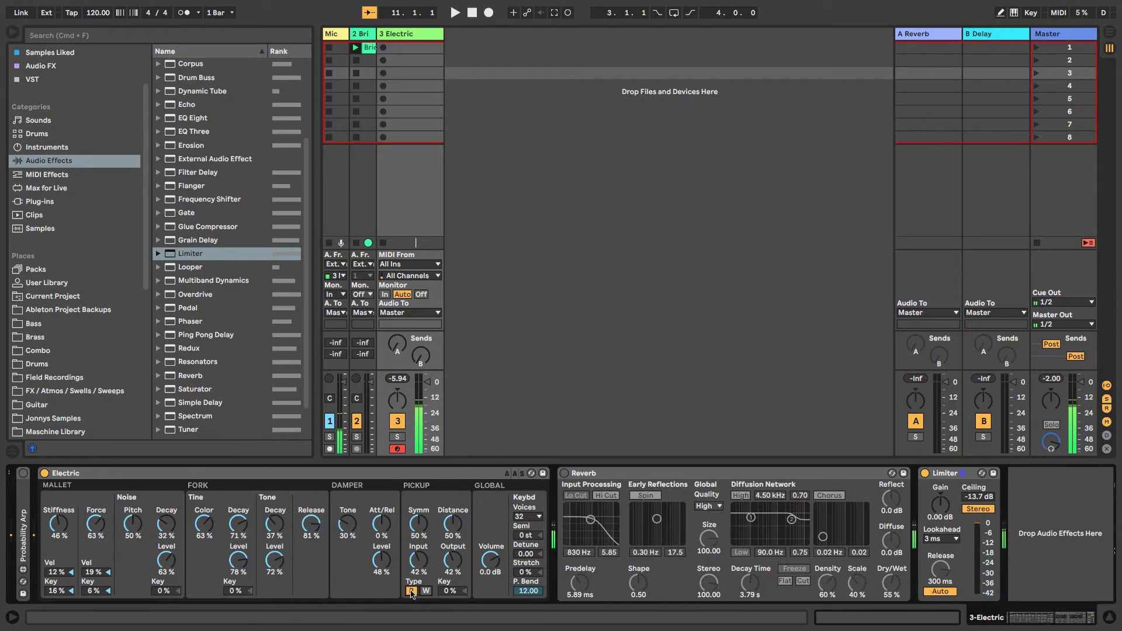
click(426, 591)
click(412, 590)
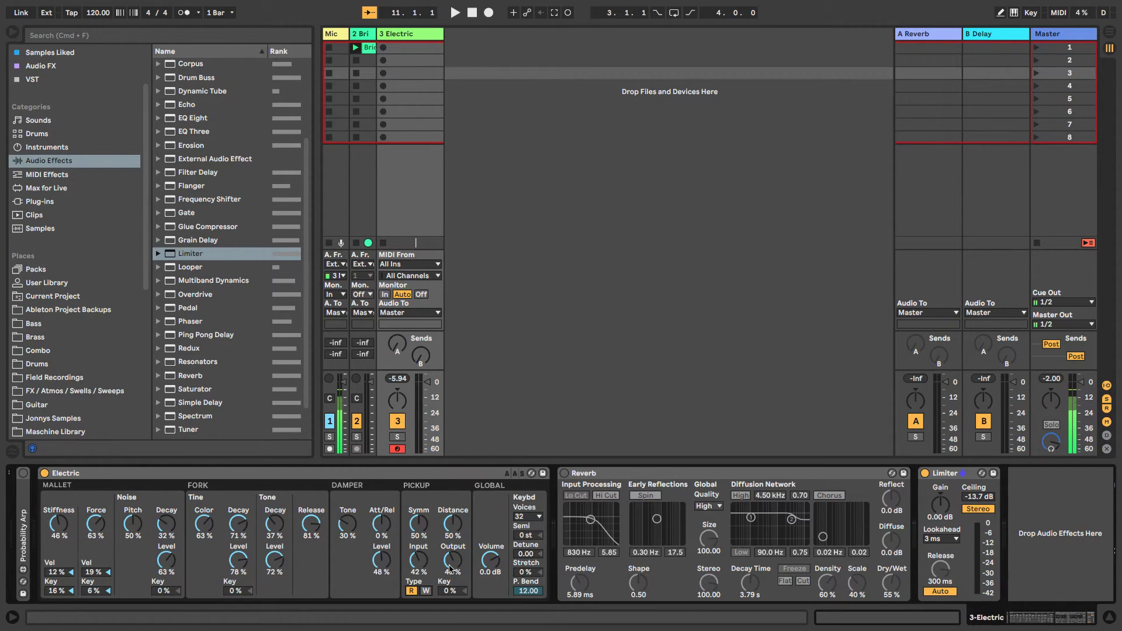
Set the pickup's Input to 97% and its Output to 21%.
drag(418, 560, 418, 483)
drag(453, 560, 453, 579)
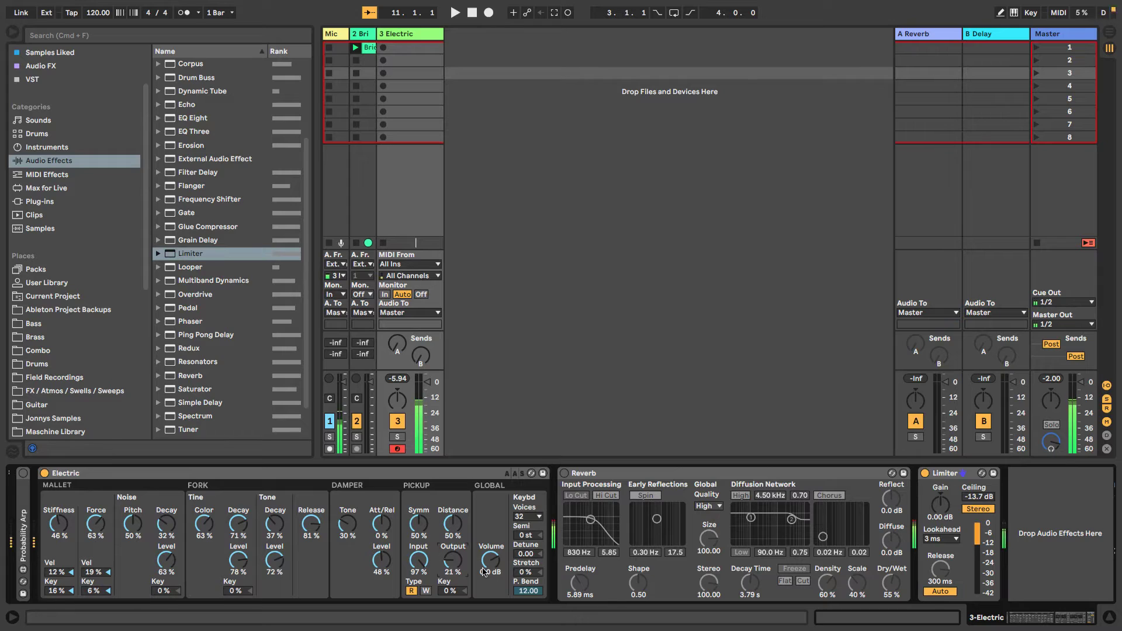
Turn on the Reverb and Probability Arp devices, and set the pickup's Input to 71%.
click(564, 473)
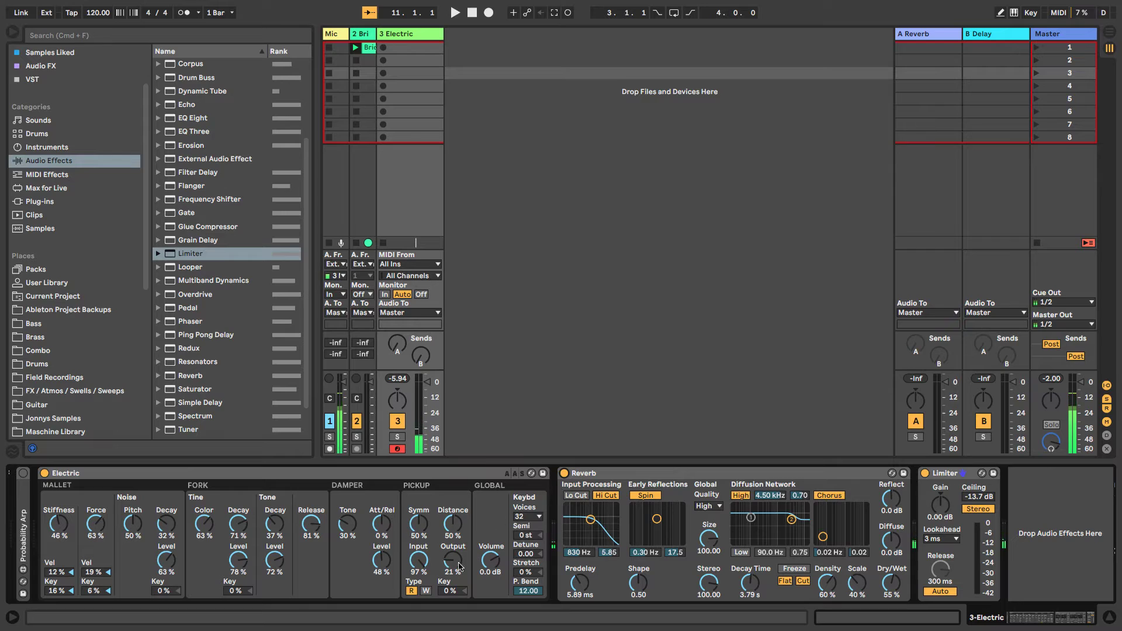
drag(418, 558, 265, 629)
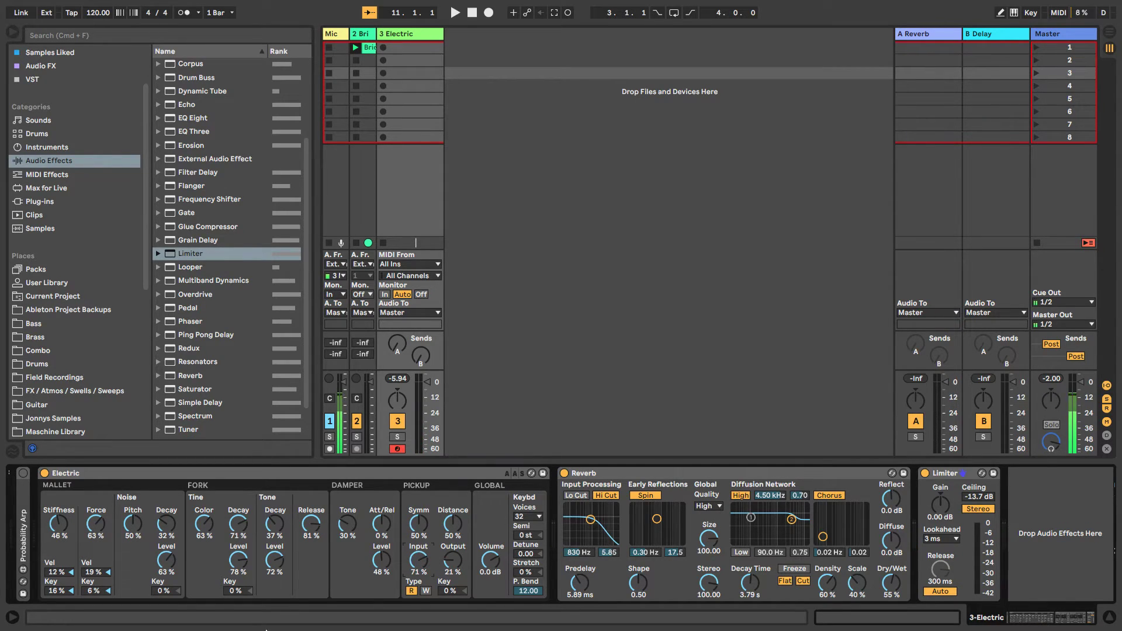
click(23, 474)
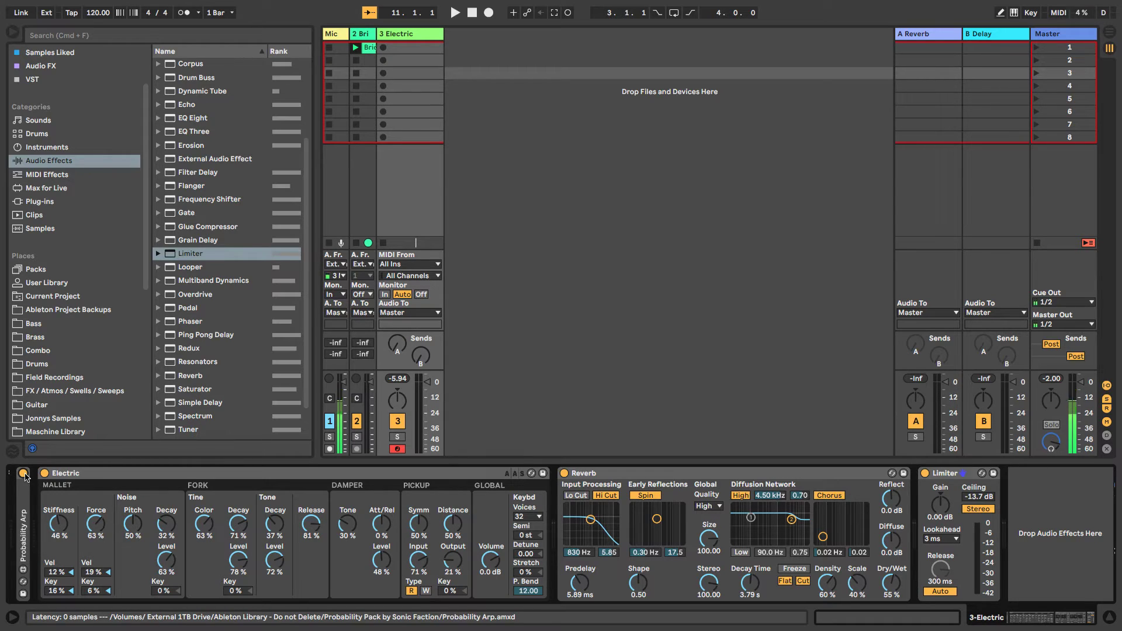